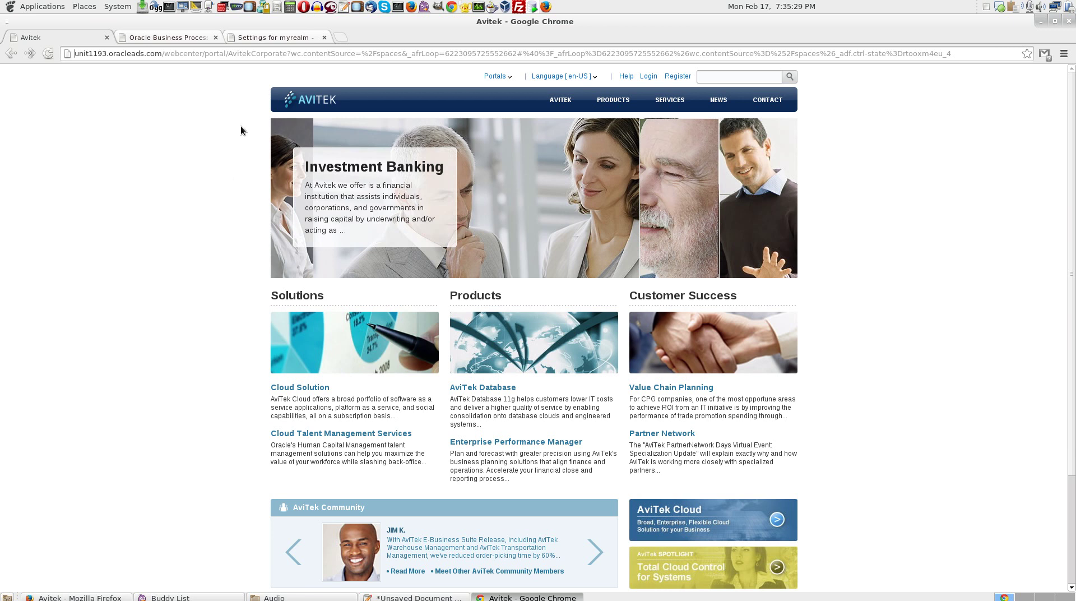
In the WLS Console, list myrealm's users via Home > Security Realms and scroll to the last of the 39 users.
left_click(253, 38)
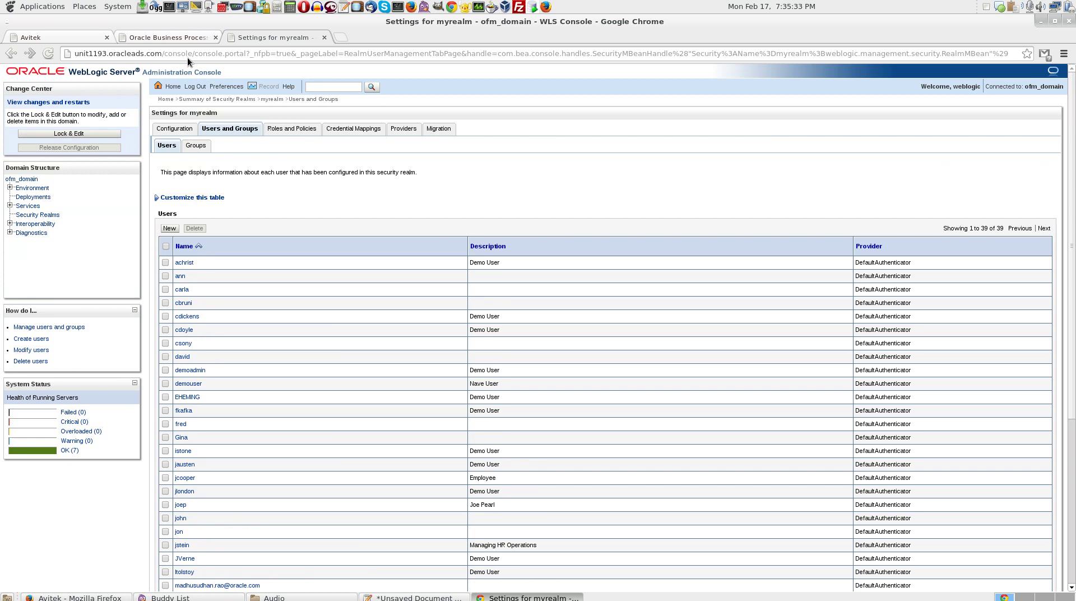
left_click(34, 181)
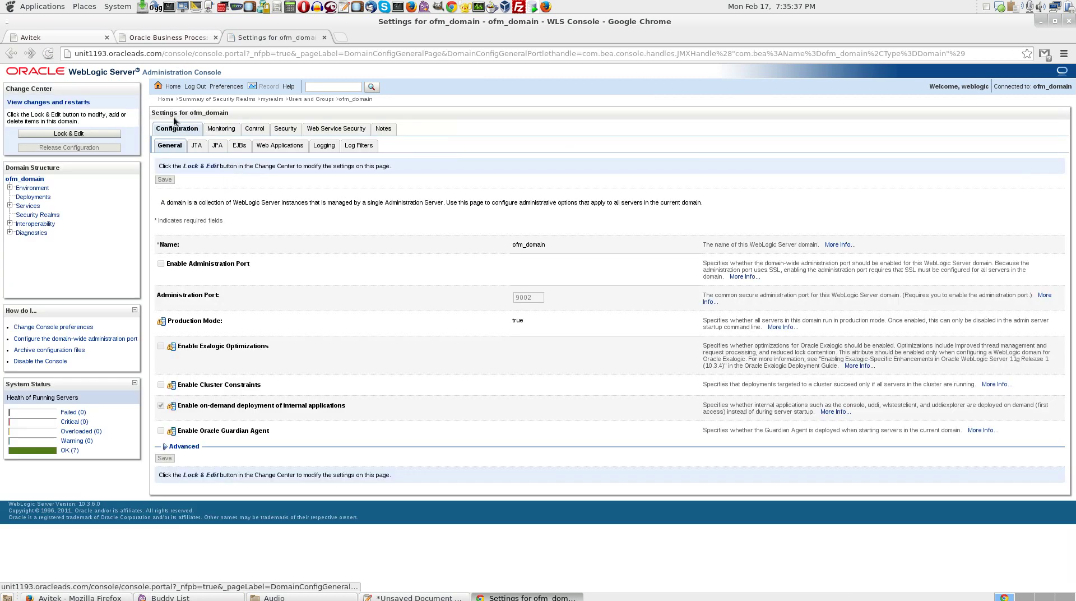
left_click(166, 99)
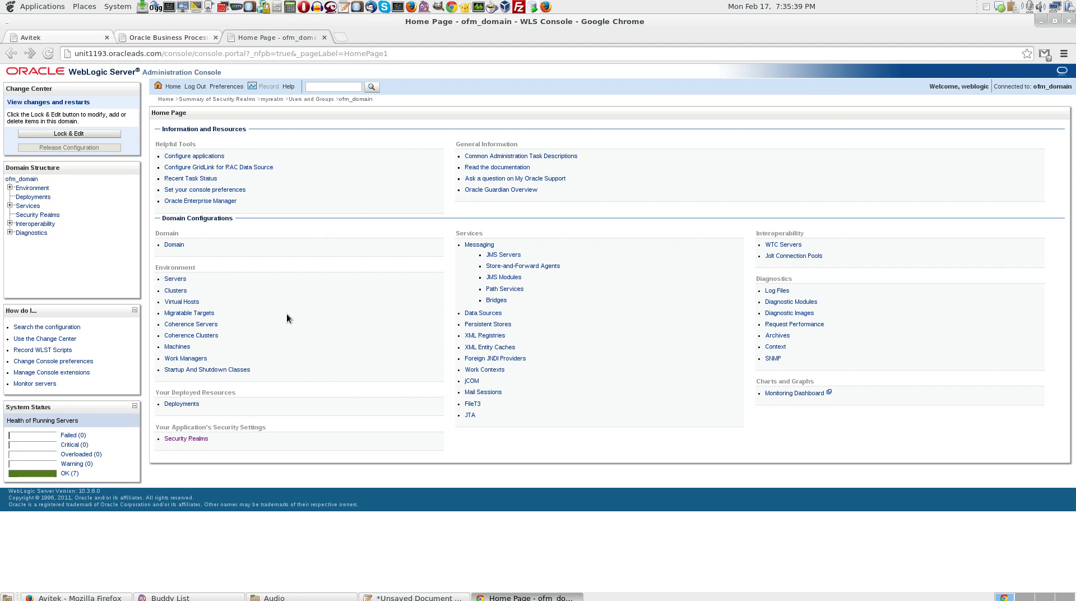
left_click(189, 435)
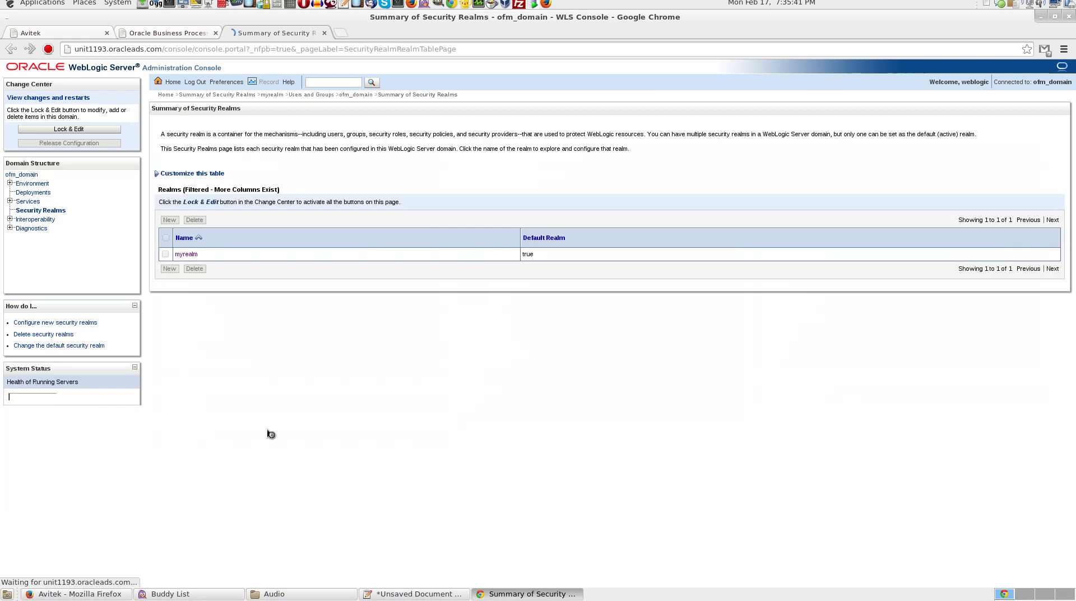
left_click(185, 258)
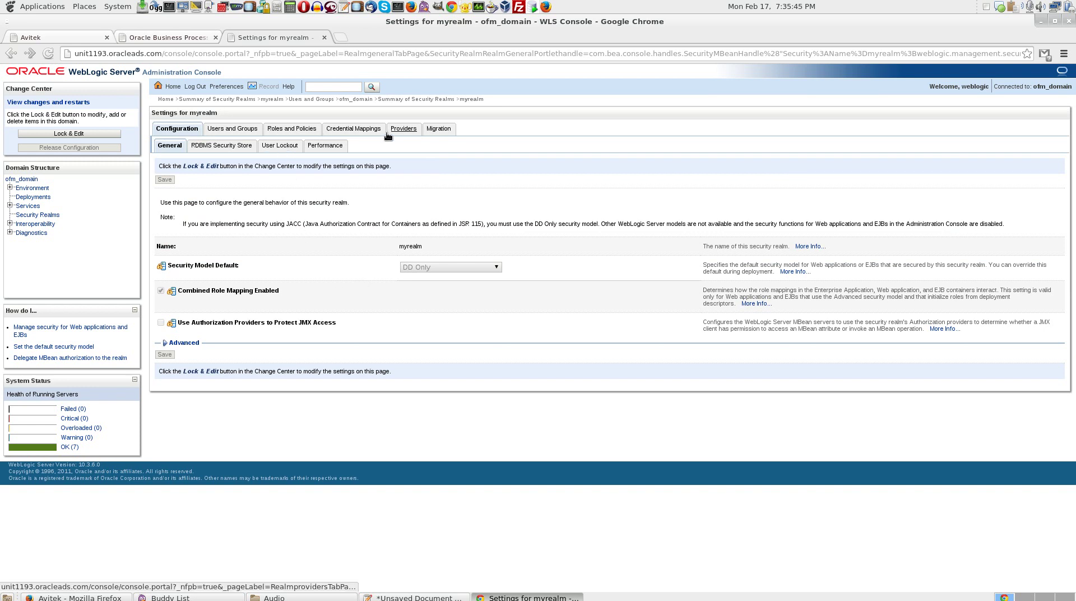
left_click(229, 130)
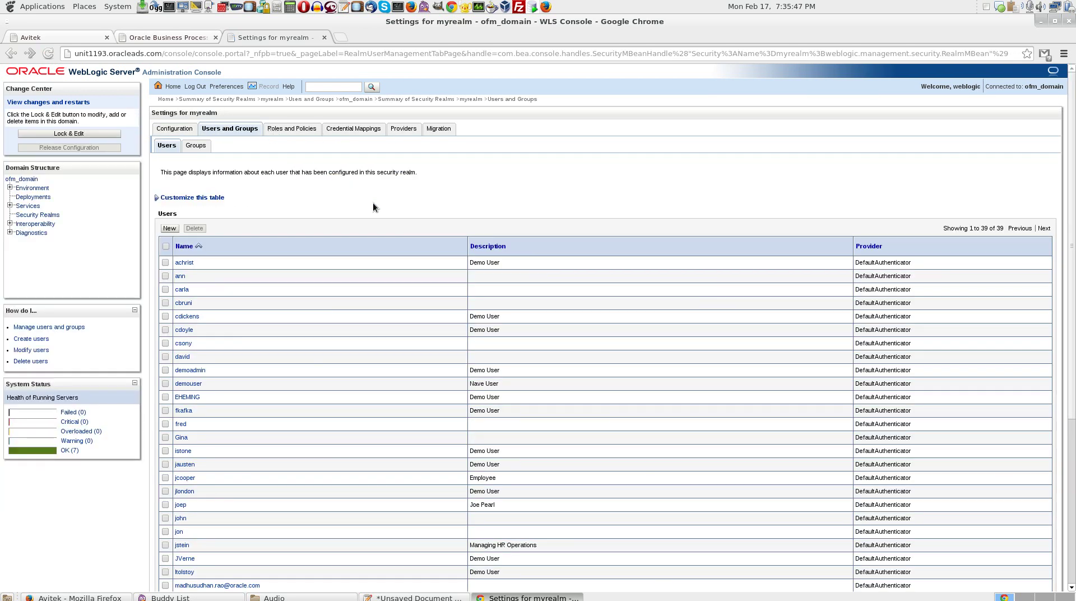
scroll(305, 295, "down", 4)
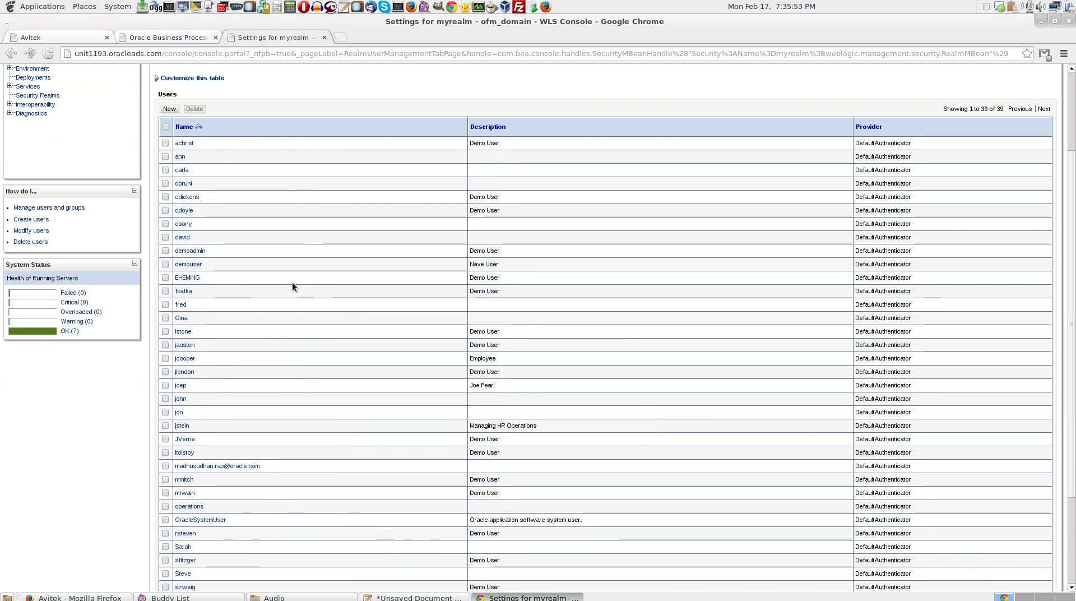
scroll(271, 295, "down", 3)
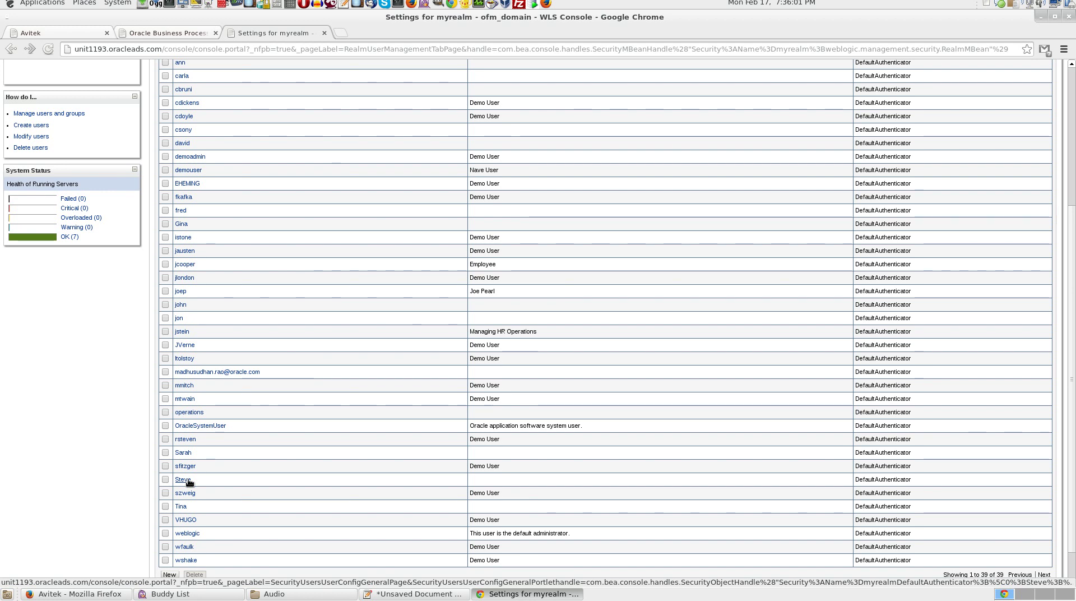
Review the user account's chosen groups, then bring up the BPM Composer All Projects page.
left_click(188, 480)
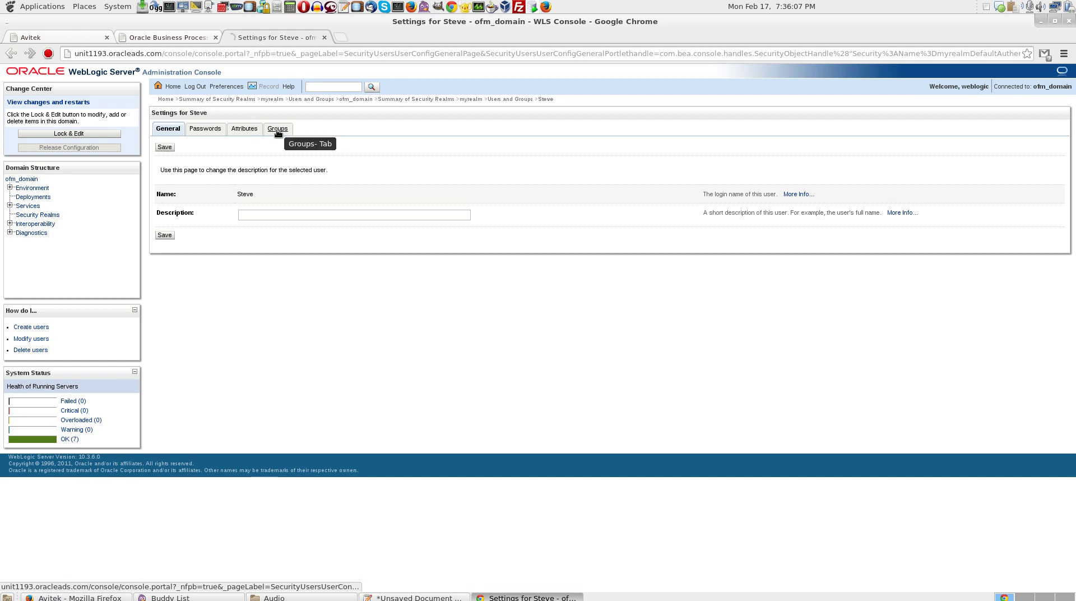
left_click(277, 129)
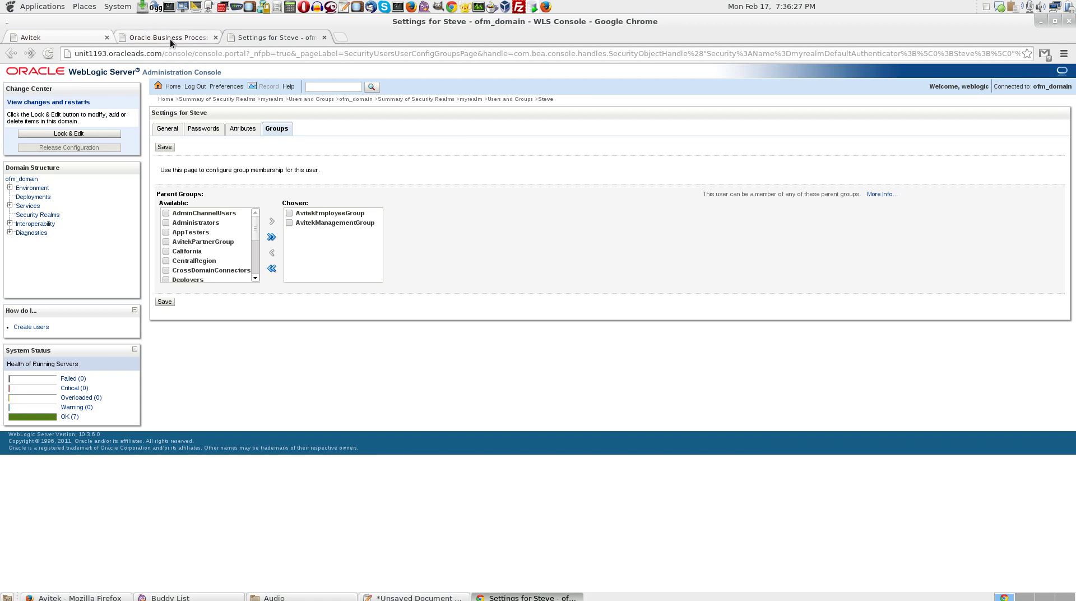
left_click(169, 38)
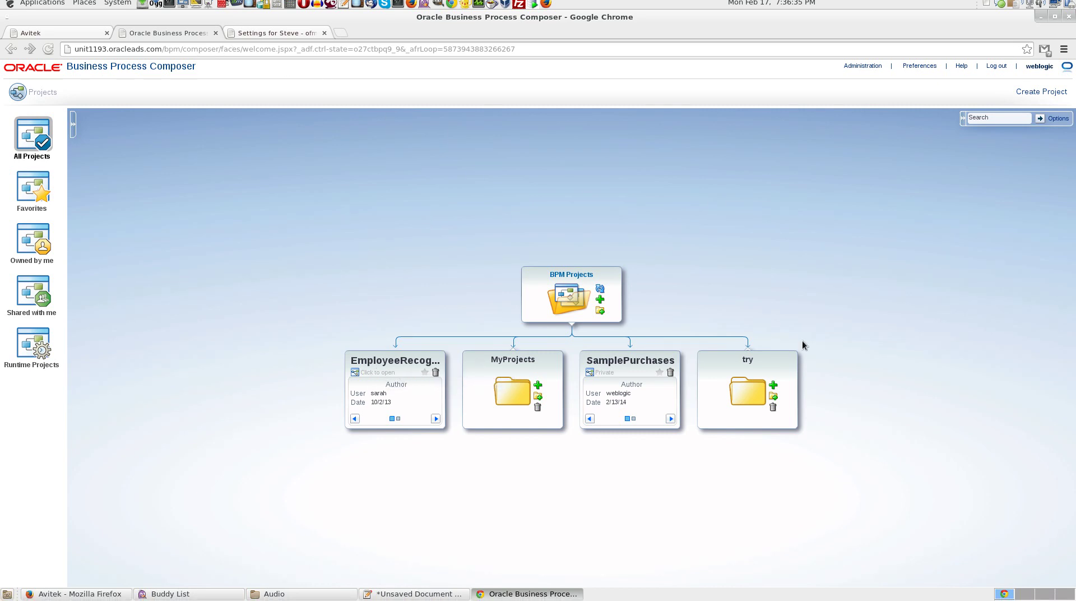
Open the EmployeeRewardProgram process inside the EmployeeRecognitionProj project.
left_click(375, 360)
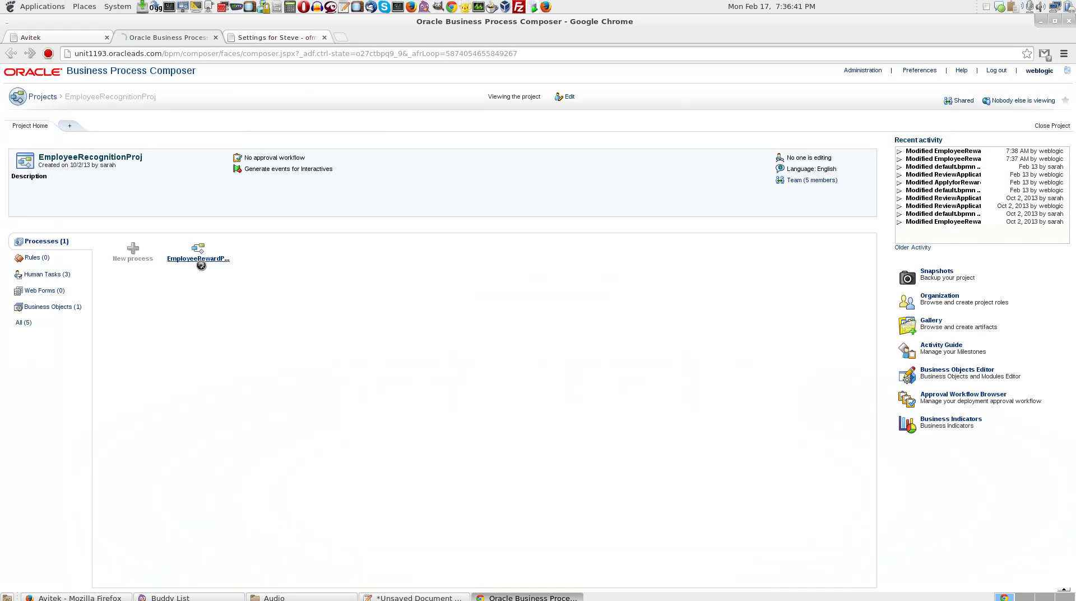
left_click(199, 254)
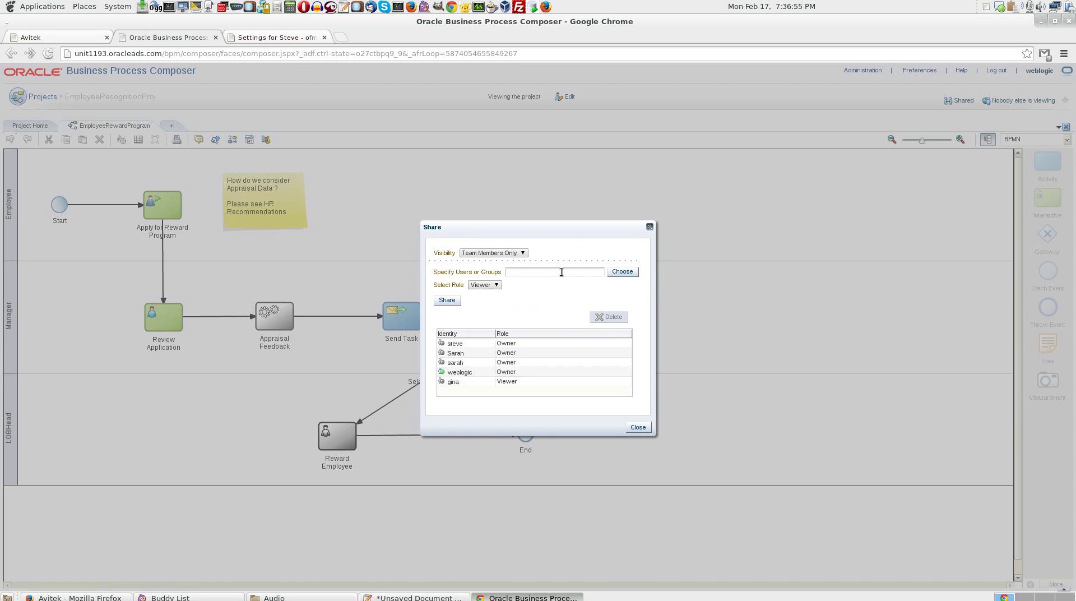
Search groups for 'Avitek' and choose AvitekManagementGroup as the group to share with.
left_click(618, 272)
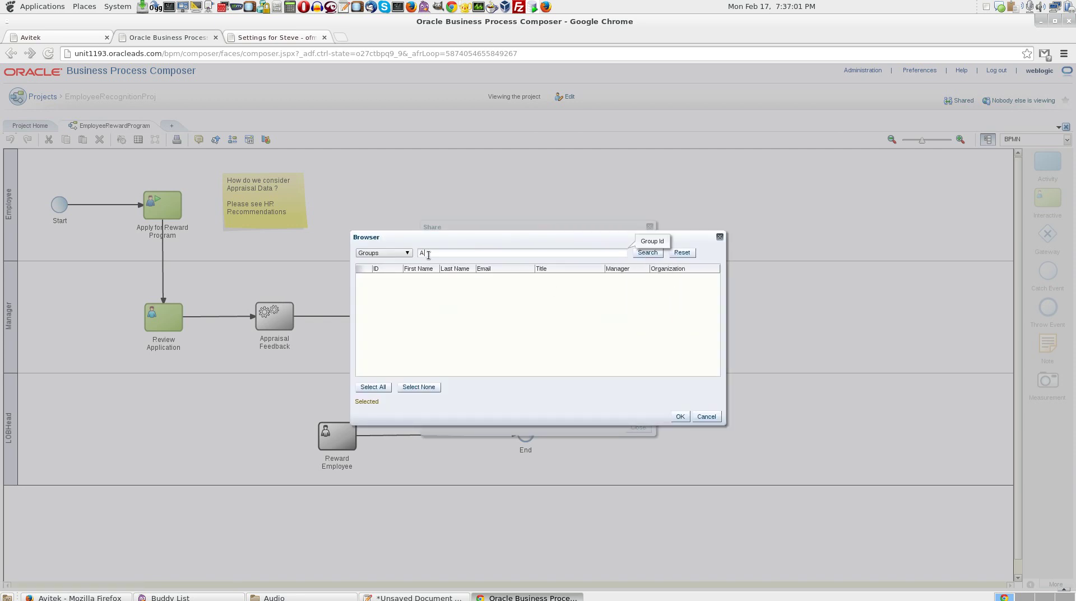
type("Avitek")
left_click(647, 253)
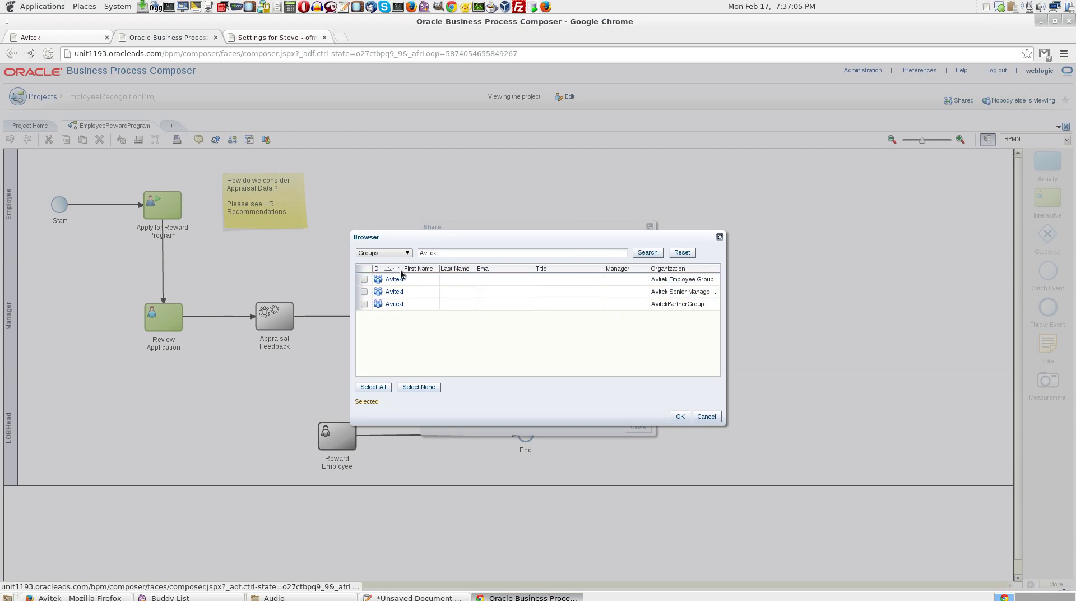
left_click_drag(404, 262, 484, 270)
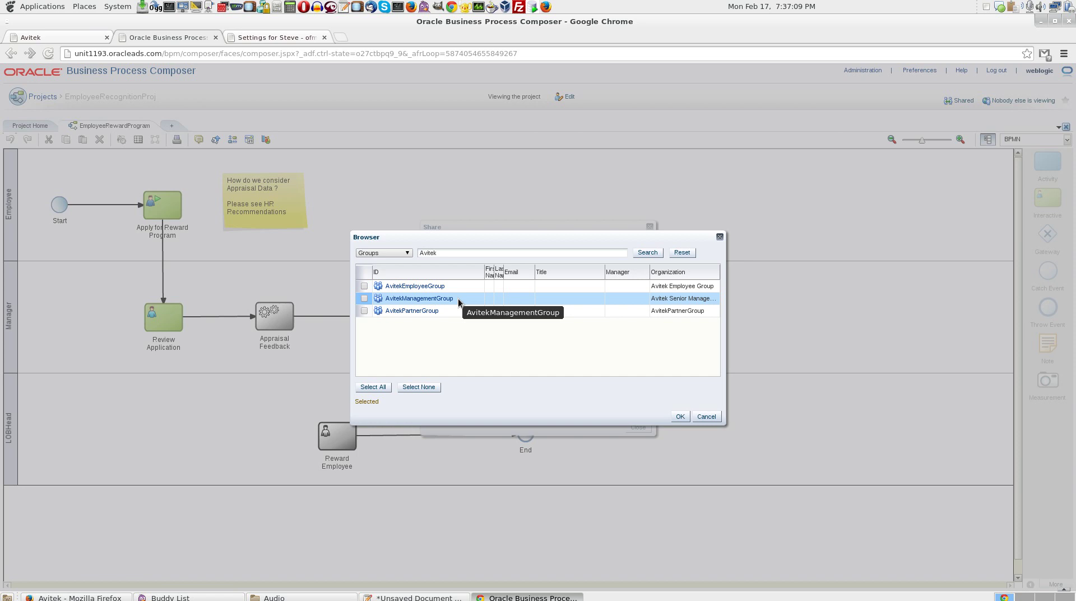
left_click(365, 296)
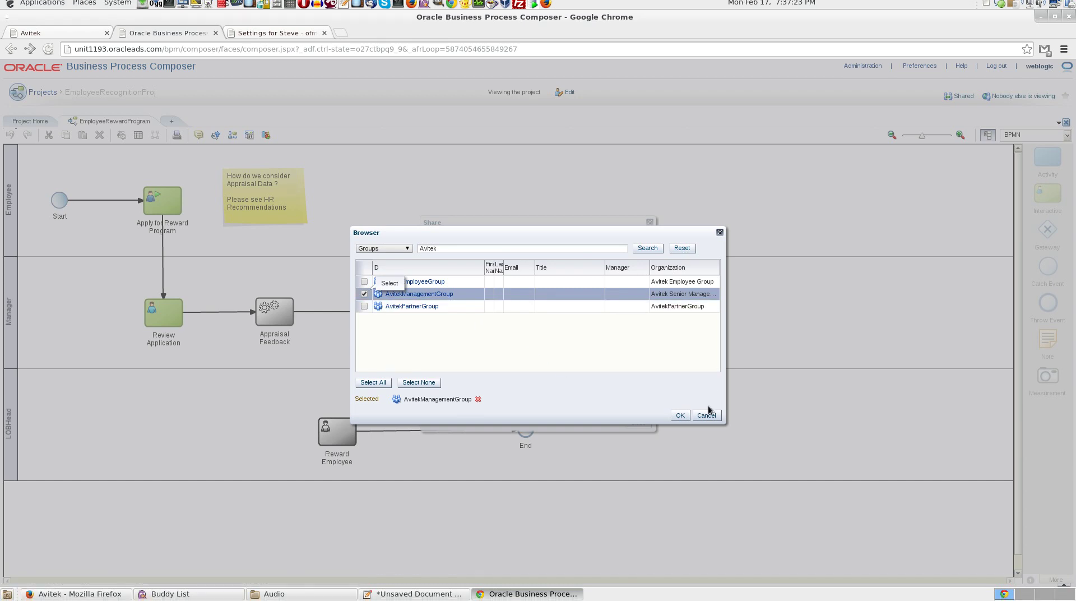
left_click(680, 416)
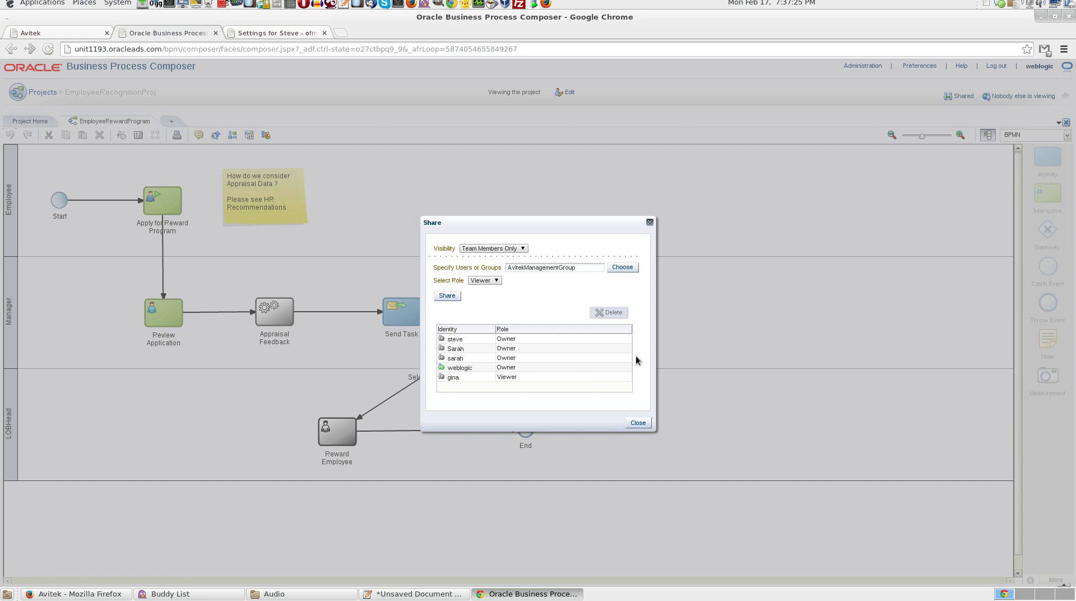
Share the process with AvitekManagementGroup in the Owner role and close the Share dialog.
left_click(495, 281)
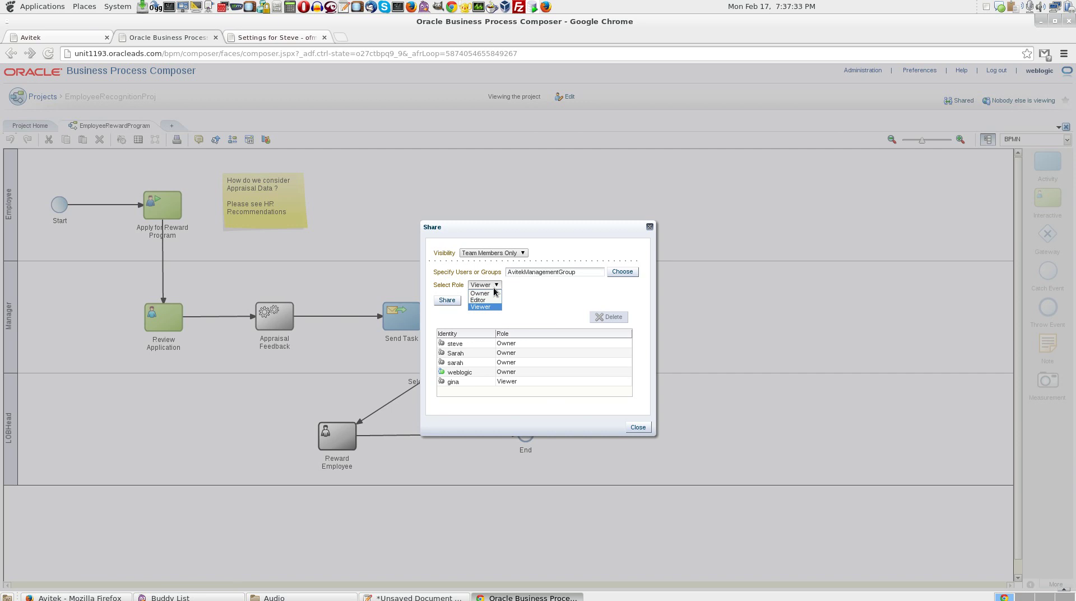
left_click(489, 293)
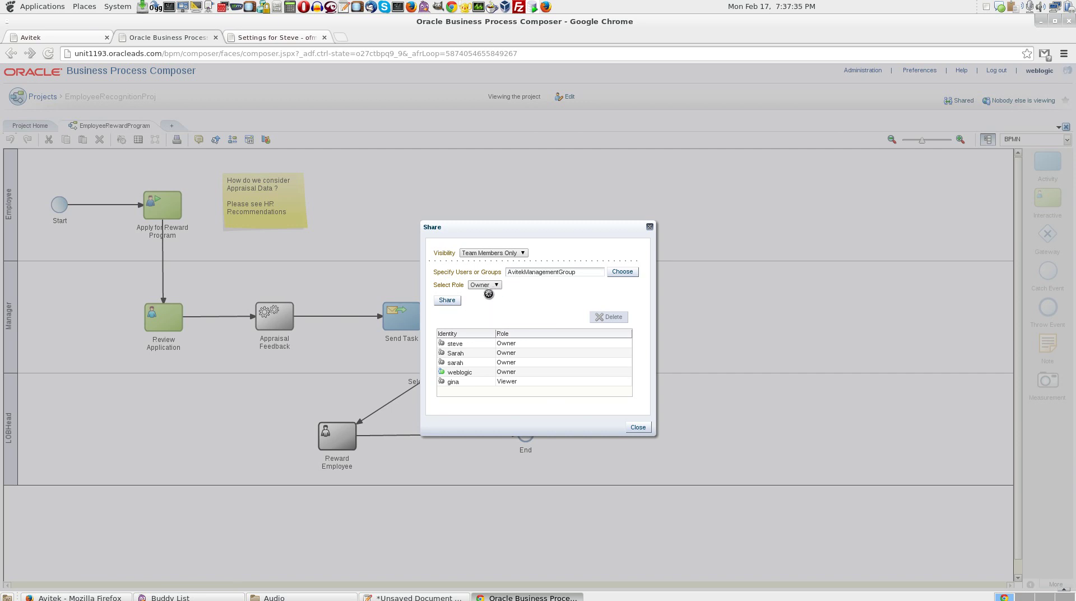
left_click(447, 300)
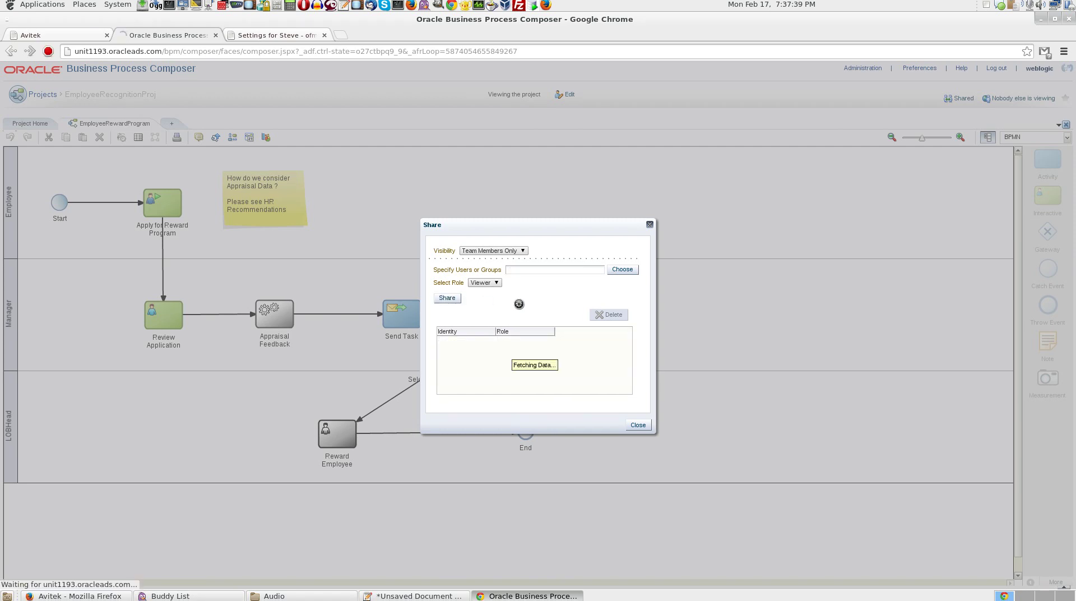
left_click(639, 422)
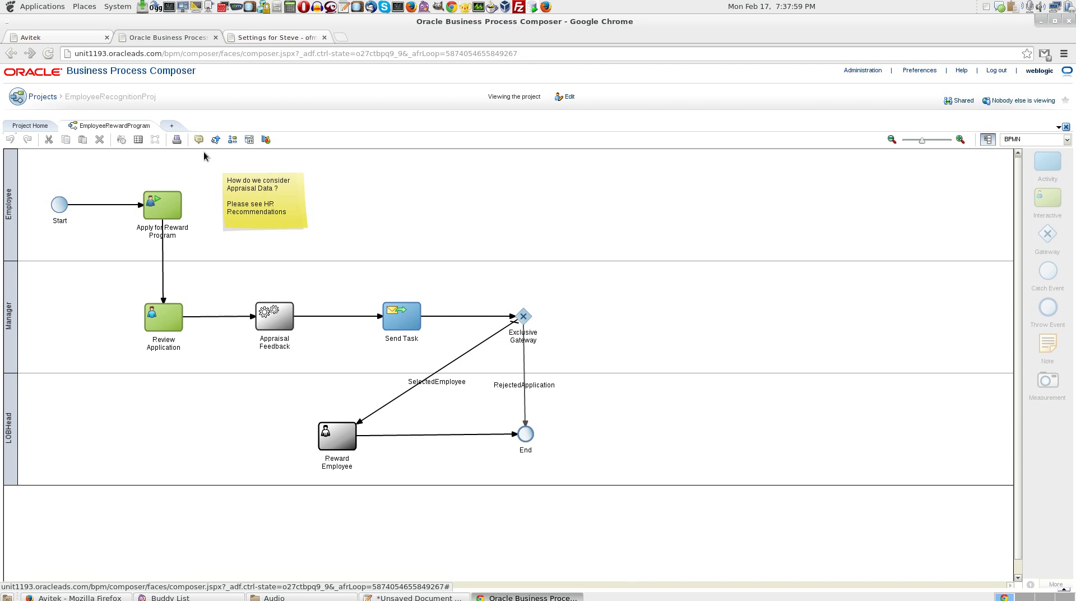
Close the BPM Composer and WLS Console pages, then sign in to the portal with the employee's user name and password.
left_click(216, 37)
left_click(216, 38)
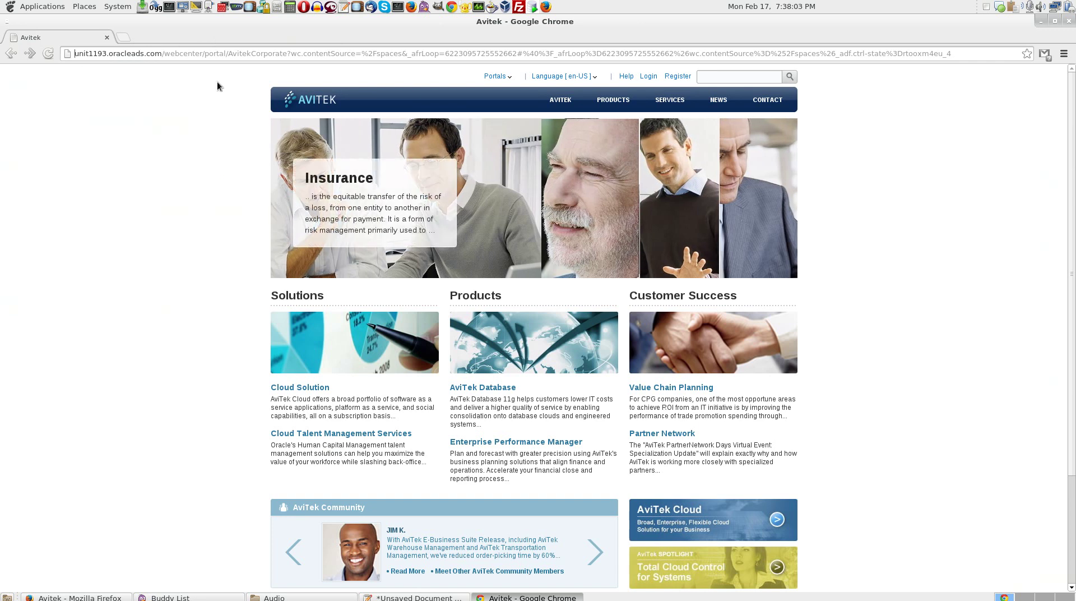
left_click(650, 76)
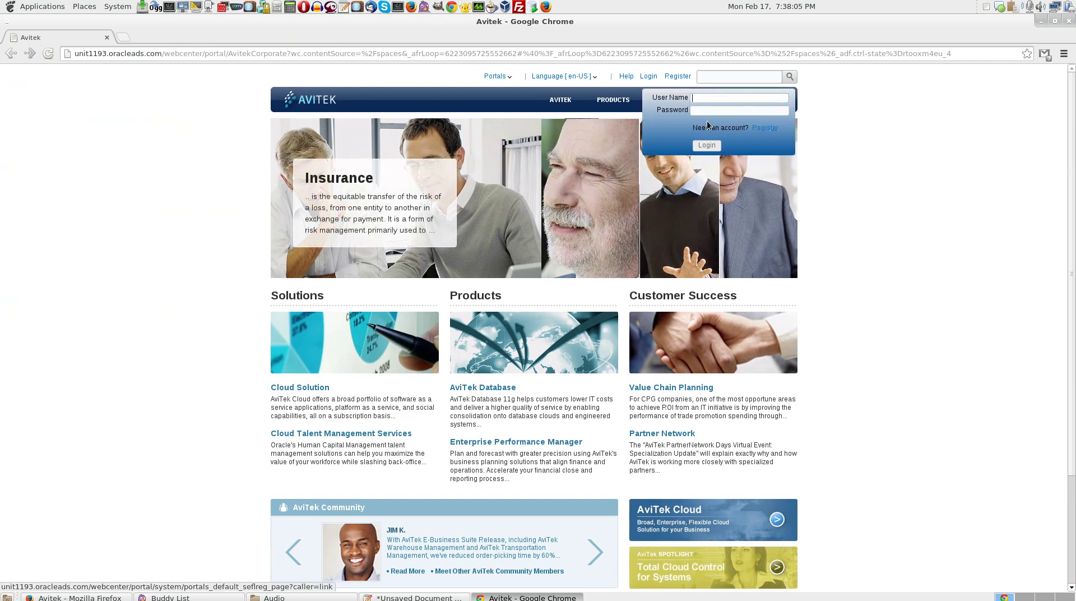
type("ste")
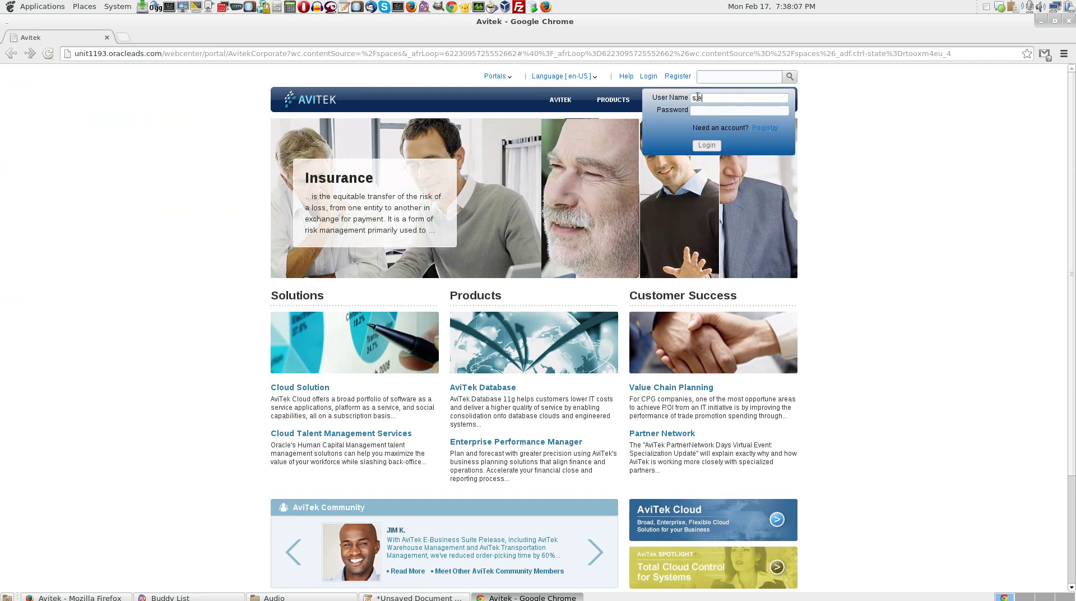
type("ve")
key("Tab")
type("w")
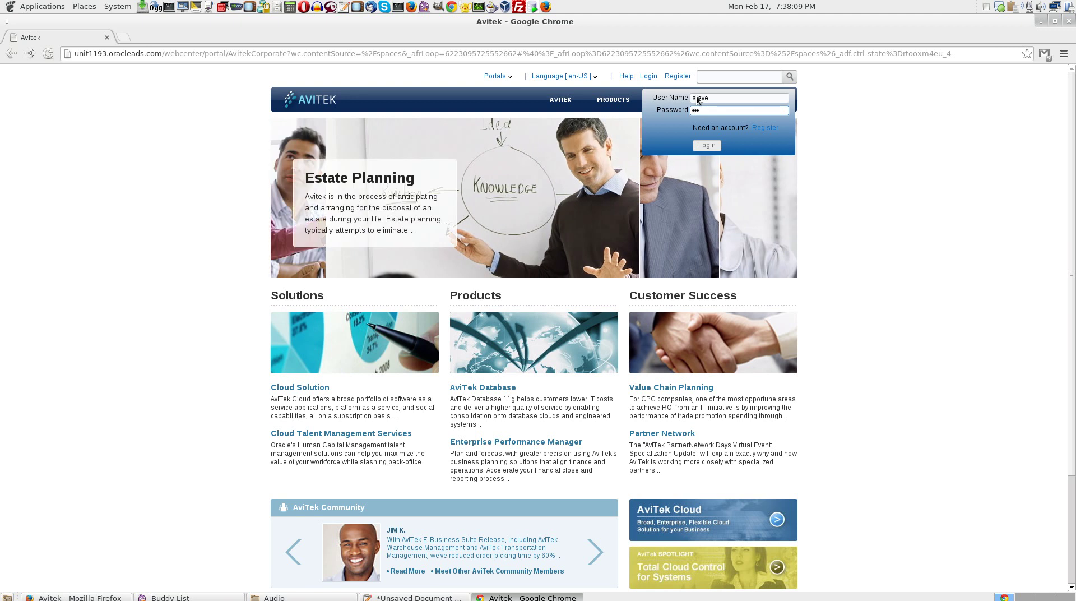
type("elcome1")
key("Return")
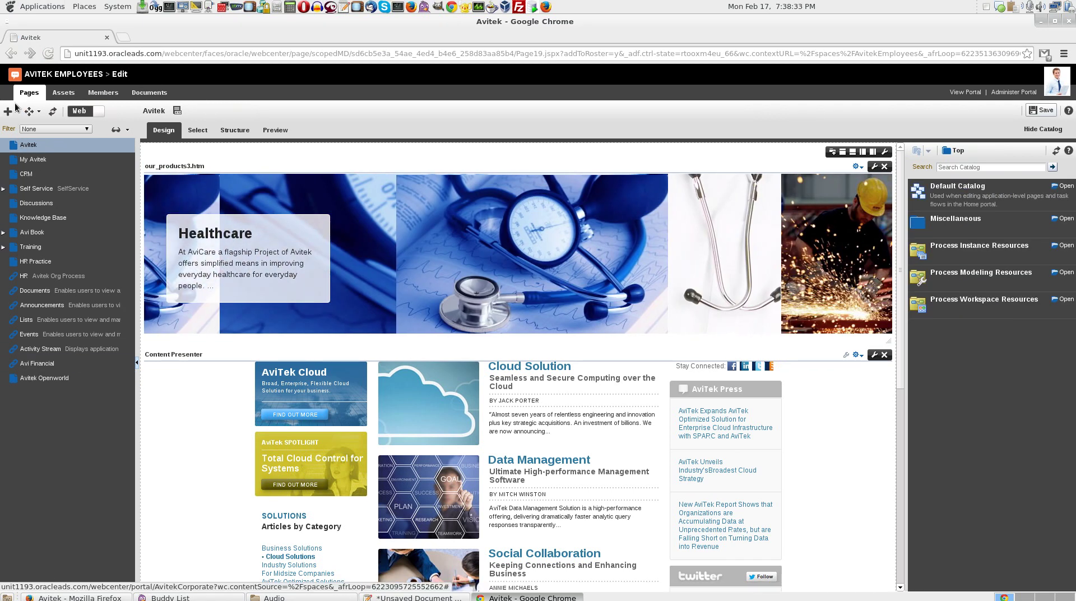
Begin a new portal page using the Blank page style.
left_click(15, 112)
left_click(509, 271)
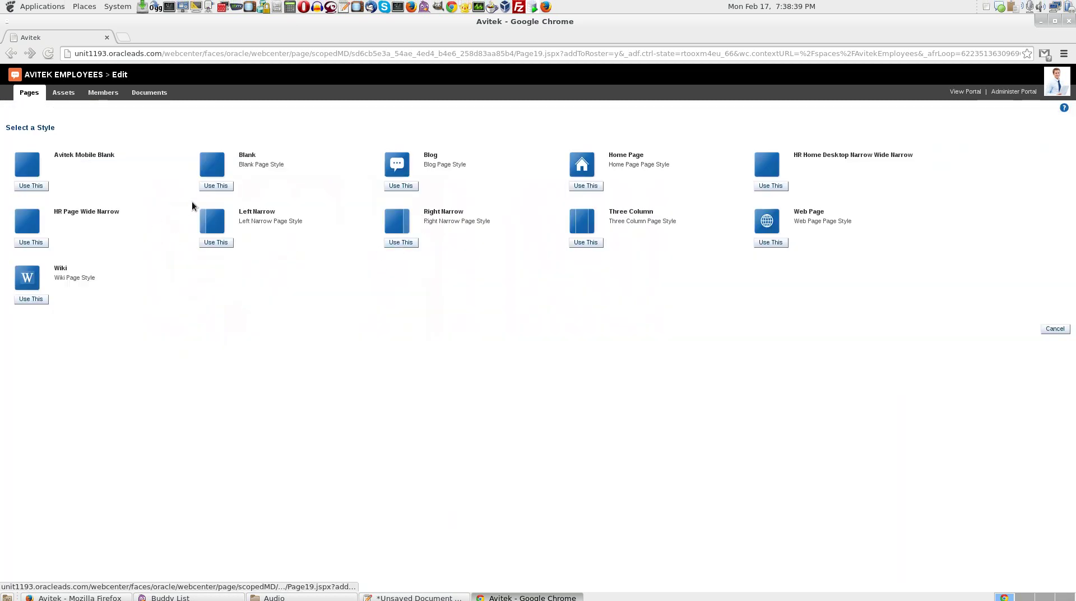
left_click(215, 186)
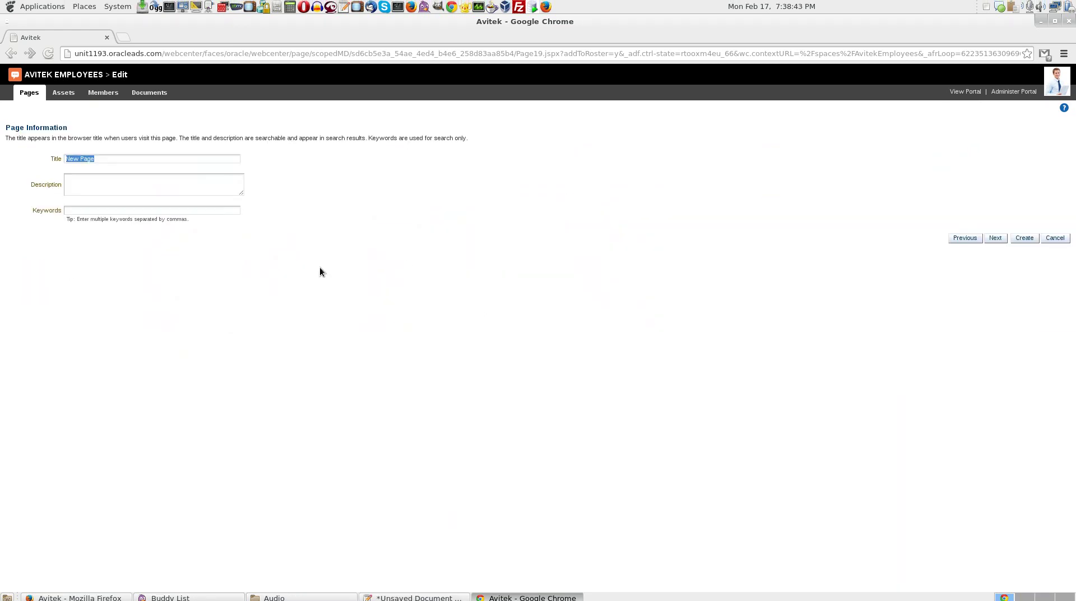
Title the new page 'HR Process' and create it.
type("HR Process")
left_click(1027, 237)
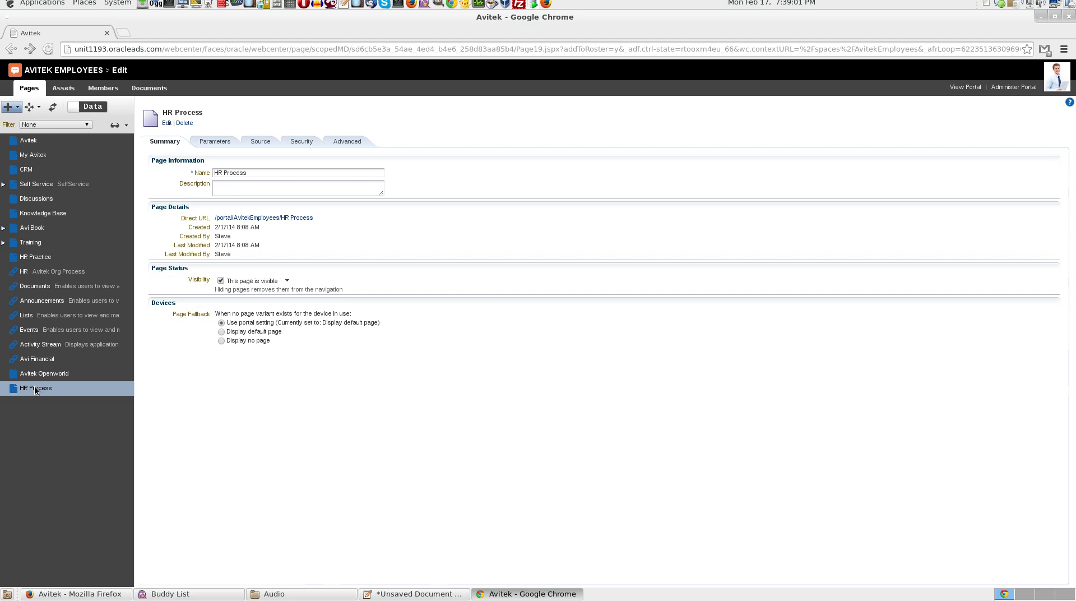
Open the HR Process page in the page composer for editing.
left_click(167, 122)
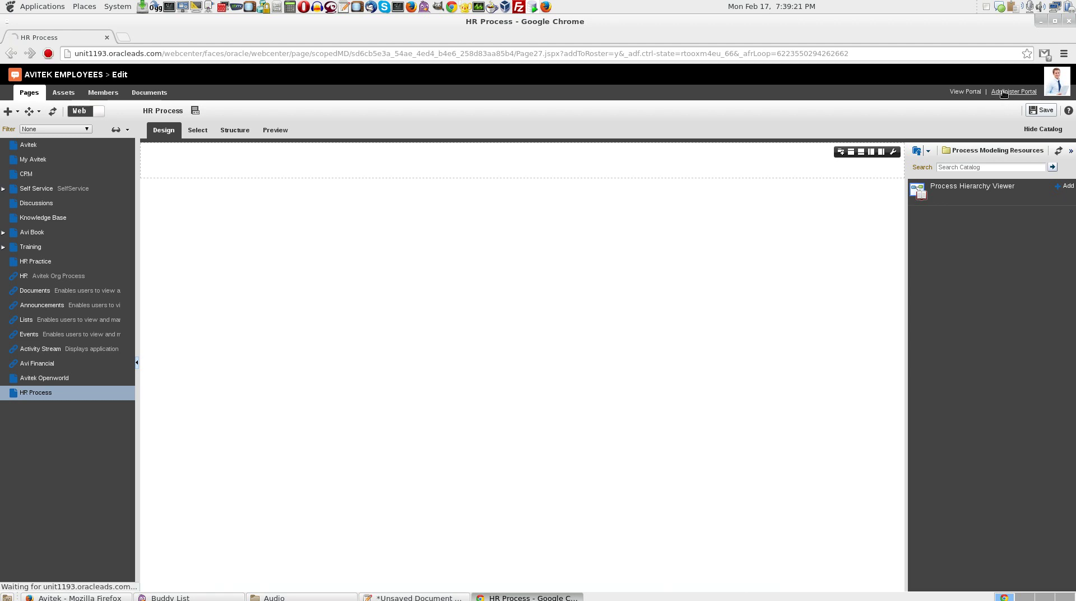
In portal administration settings, keep BPM Process Spaces Catalog-11.1.1.7.0 as the pages resource catalog.
left_click(1004, 94)
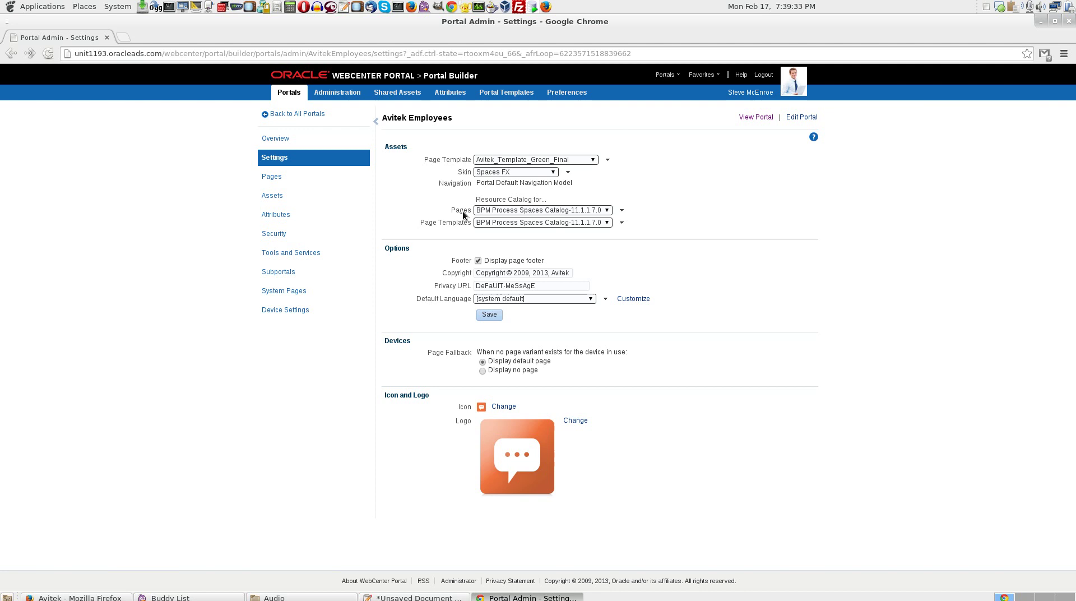
left_click(524, 210)
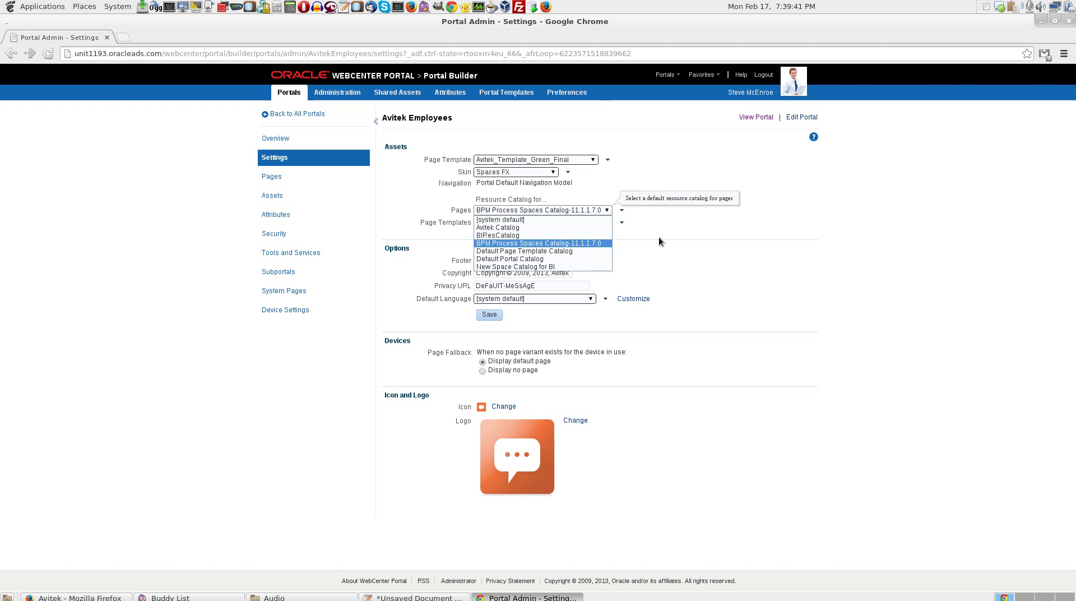
left_click(573, 242)
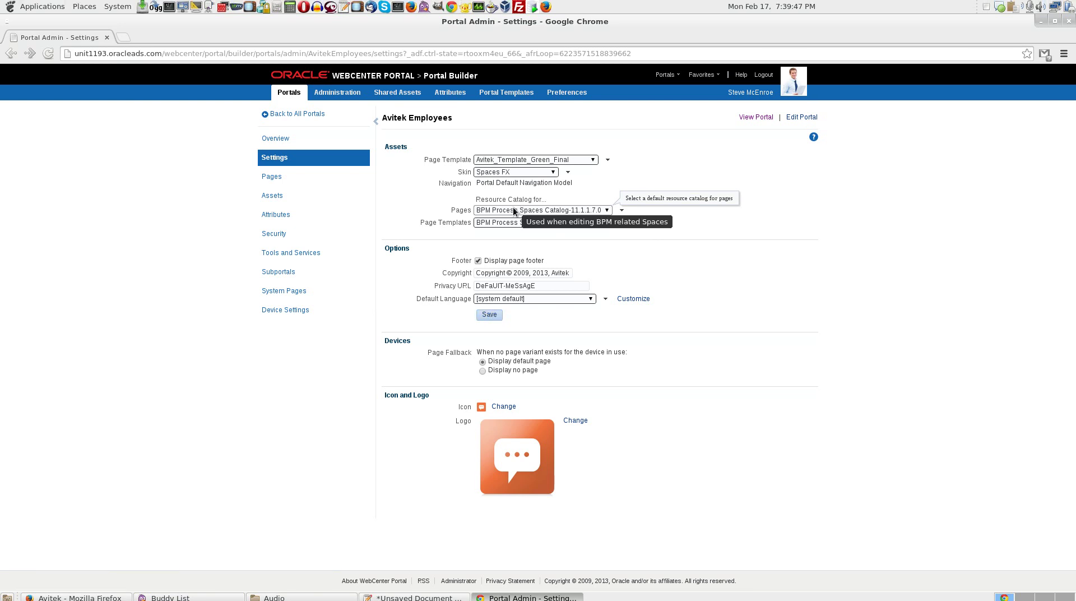
left_click(267, 182)
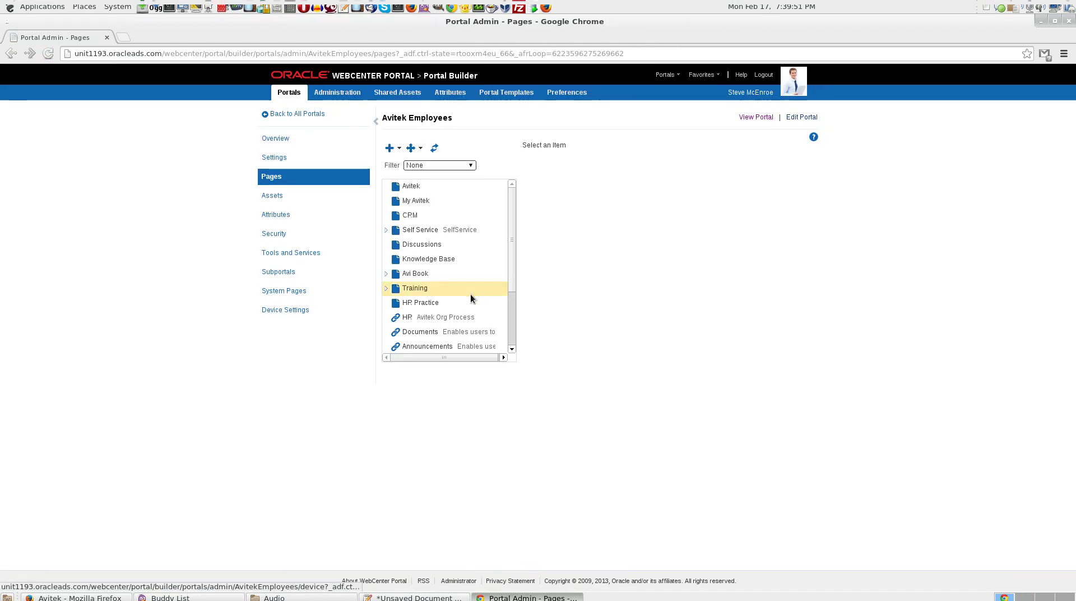
Find HR Process in the portal's page tree and reopen it for editing.
left_click(443, 298)
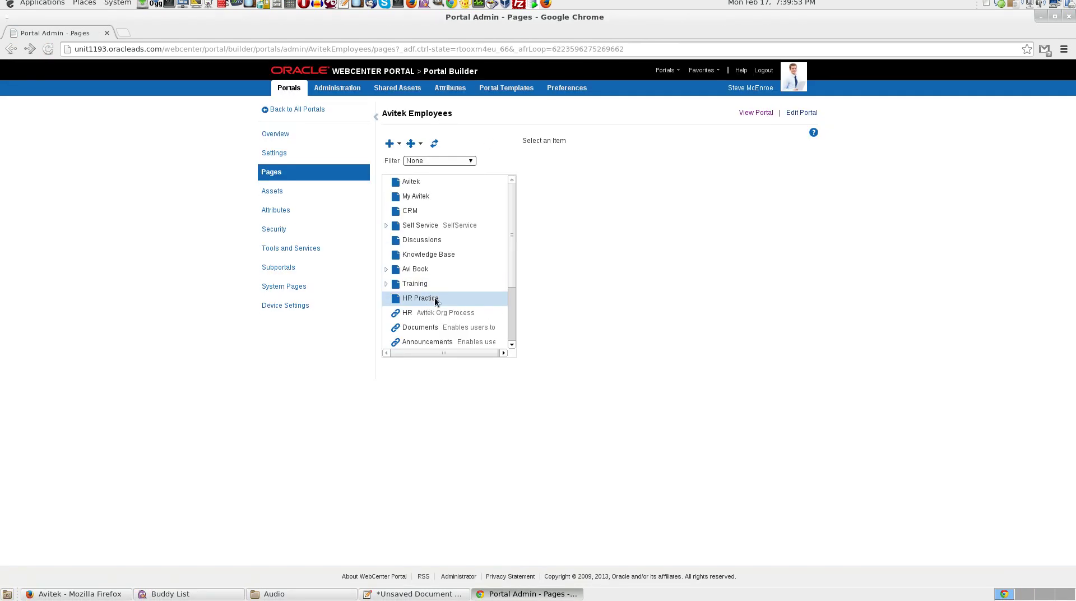
left_click_drag(509, 277, 515, 339)
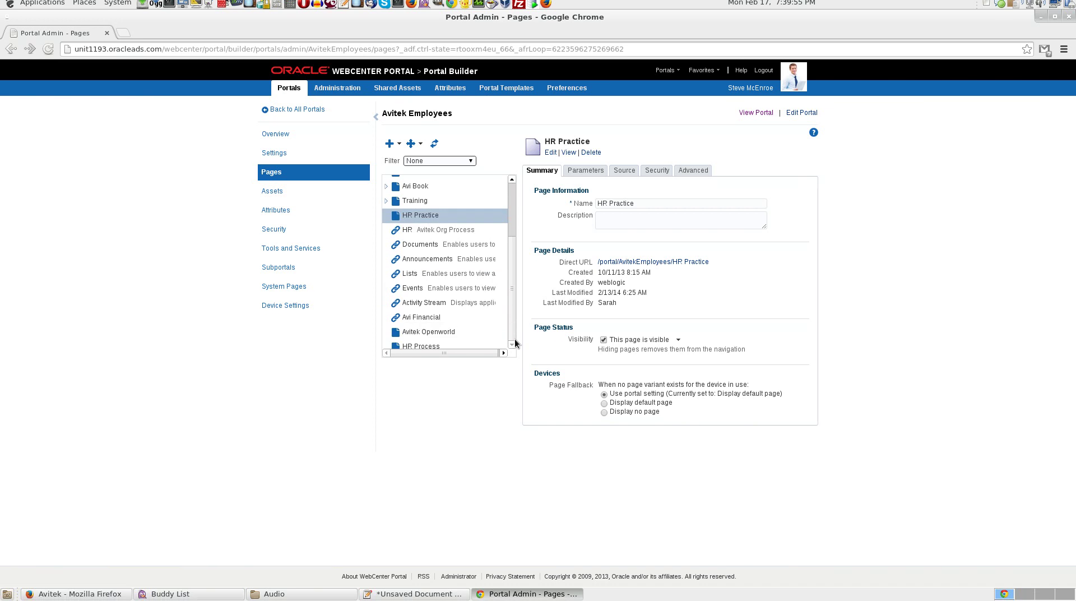
left_click(439, 344)
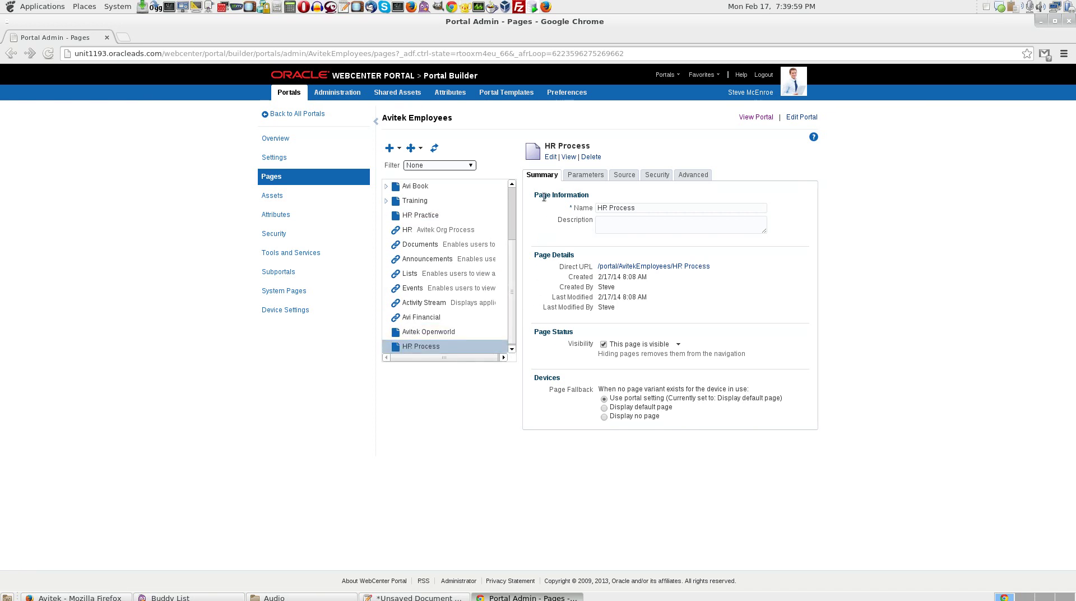
left_click(551, 157)
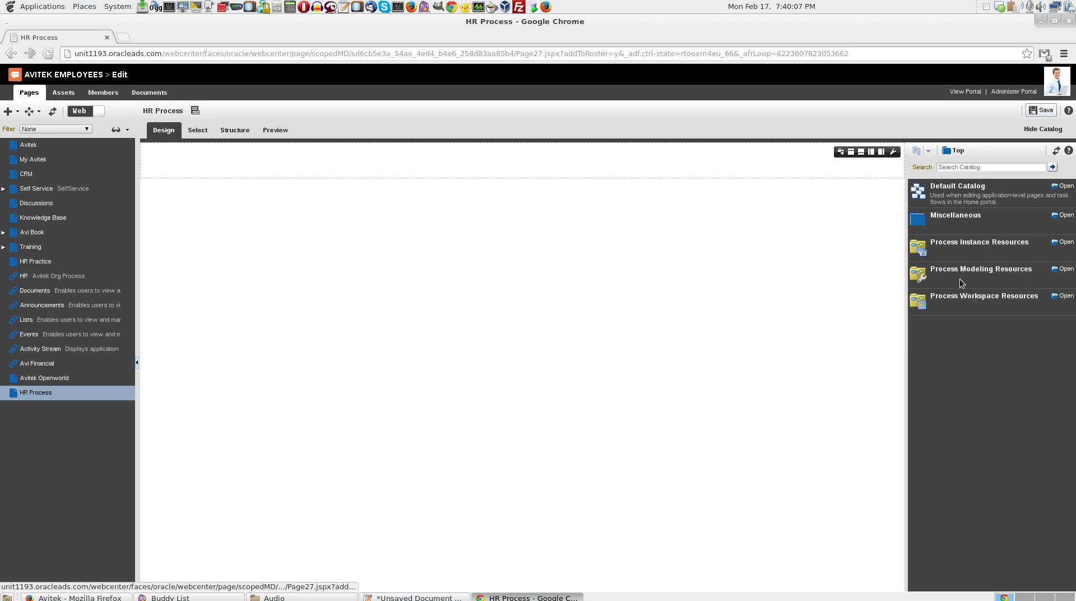
Add the Process Hierarchy Viewer from Process Modeling Resources to the HR Process page, then hide the catalog.
left_click(1010, 284)
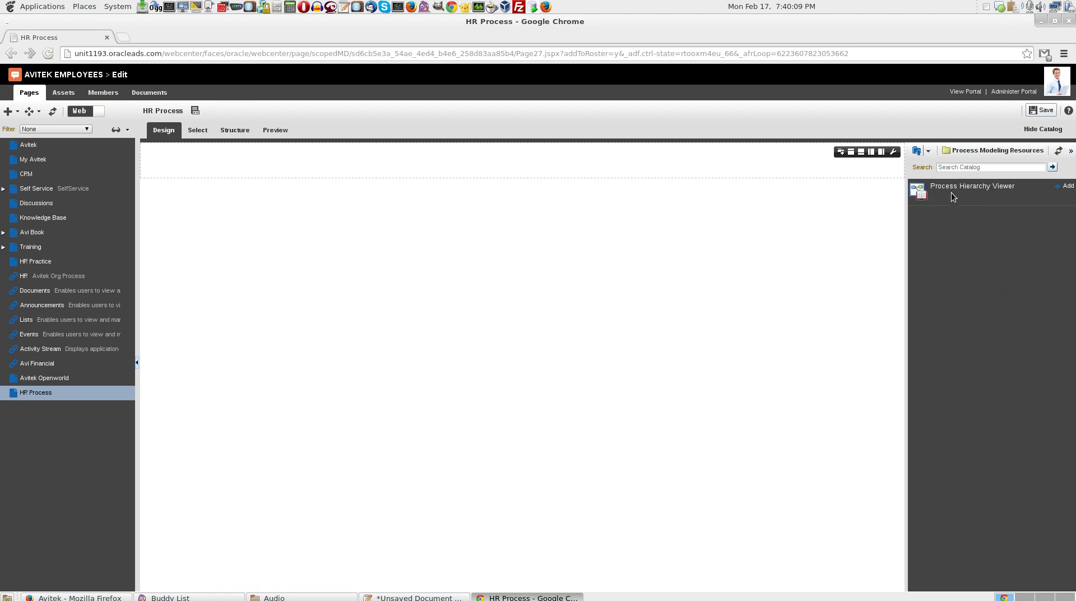
left_click(1068, 187)
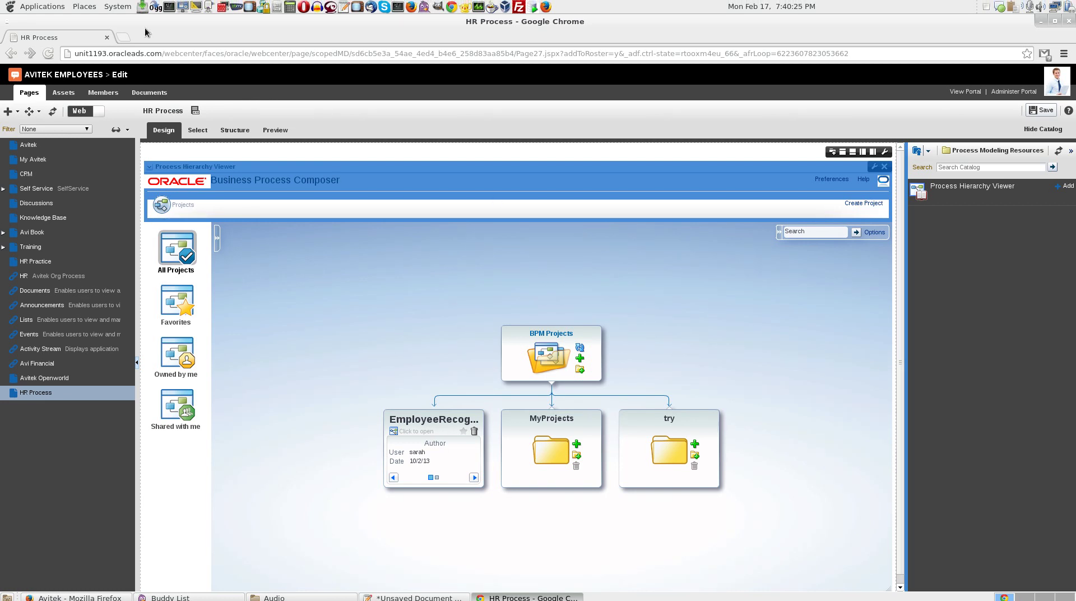
left_click(298, 149)
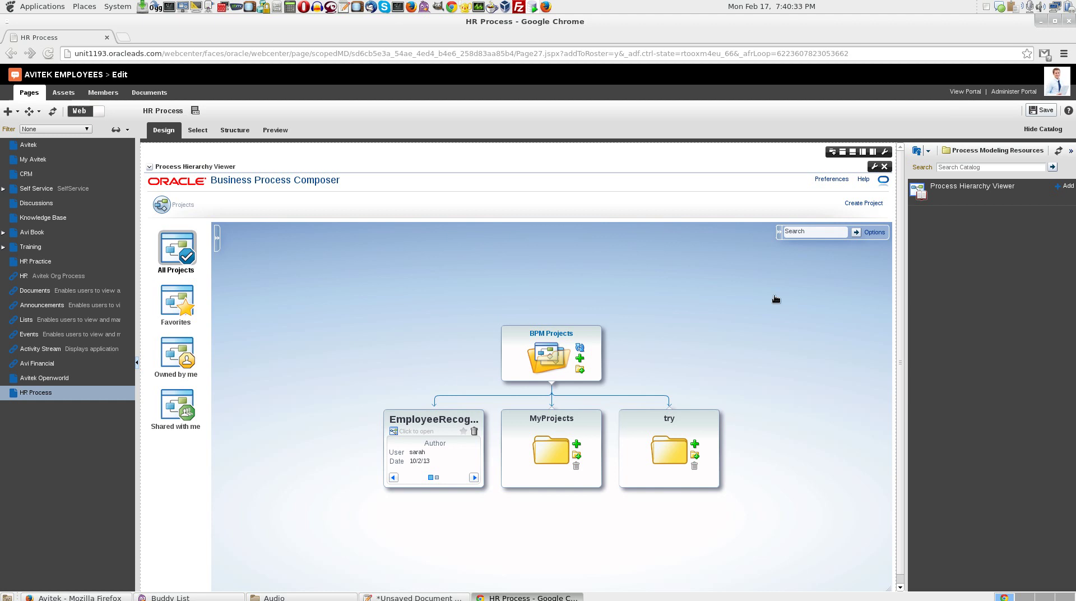
left_click_drag(900, 336, 903, 356)
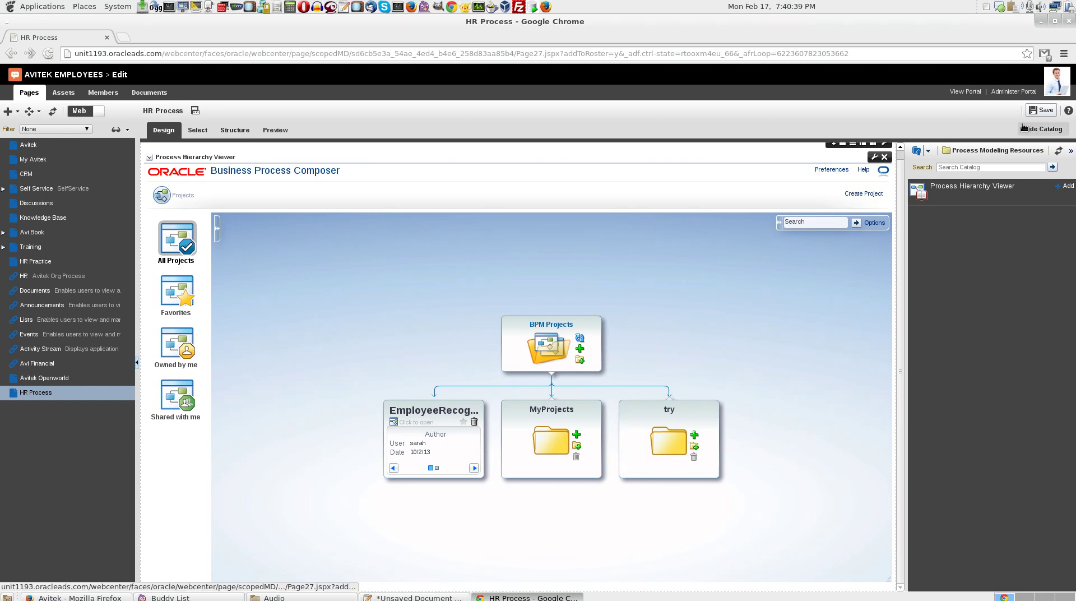
left_click(1024, 127)
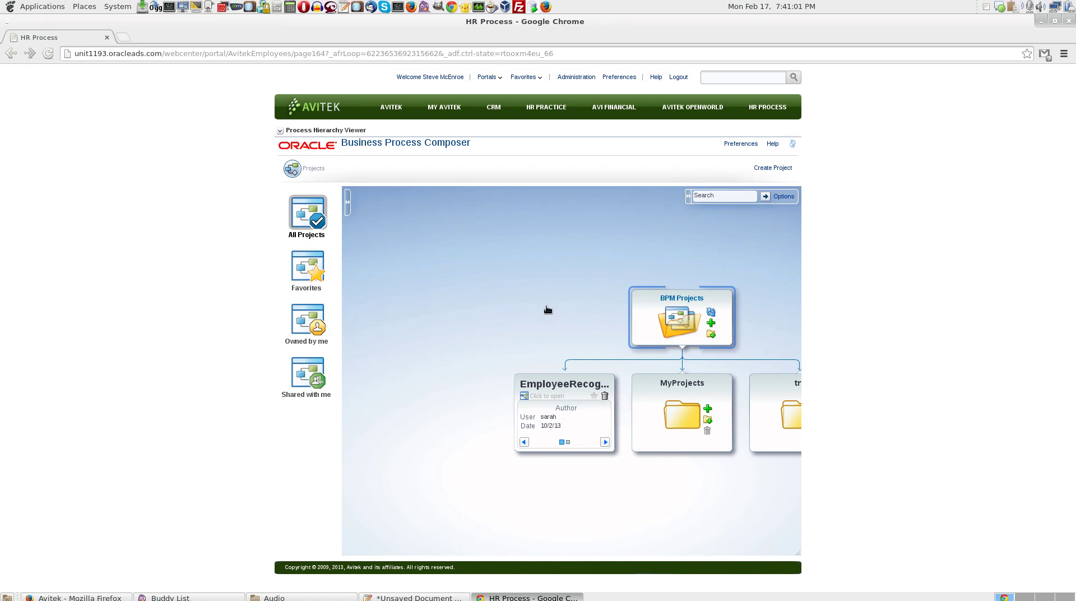
Open the EmployeeRecognitionProj project and its EmployeeRewardProgram process diagram.
left_click(545, 380)
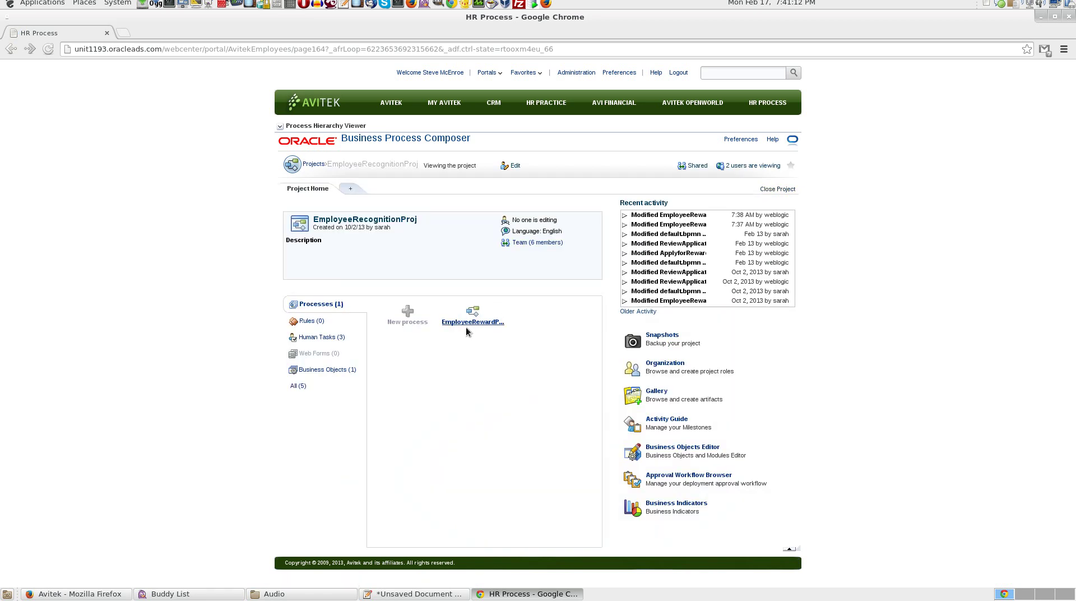
left_click(468, 324)
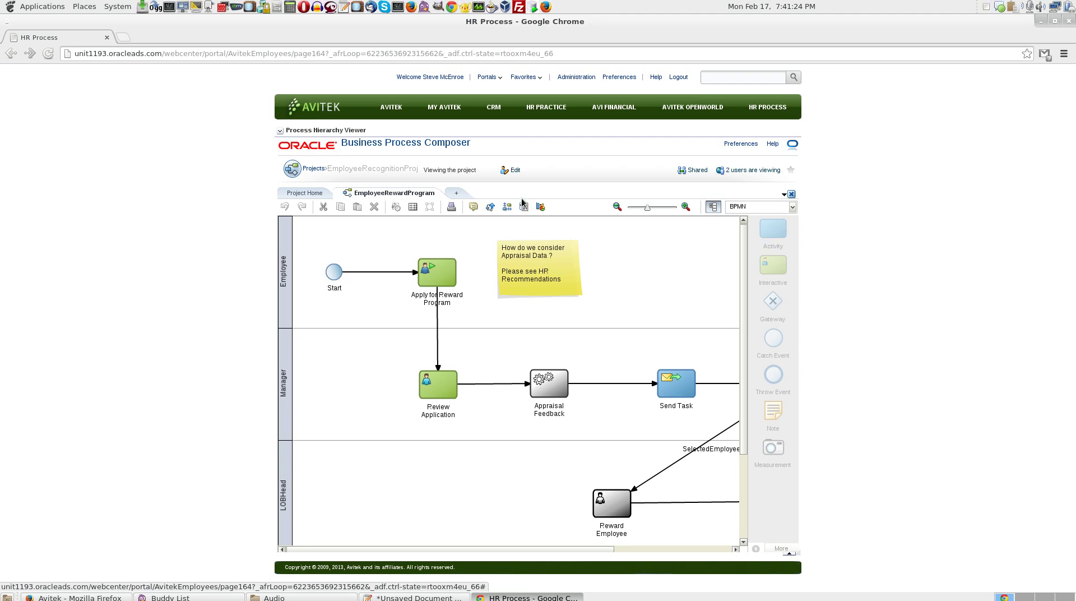
Delete the Send Task from the EmployeeRewardProgram diagram, then save and release the process.
left_click(511, 175)
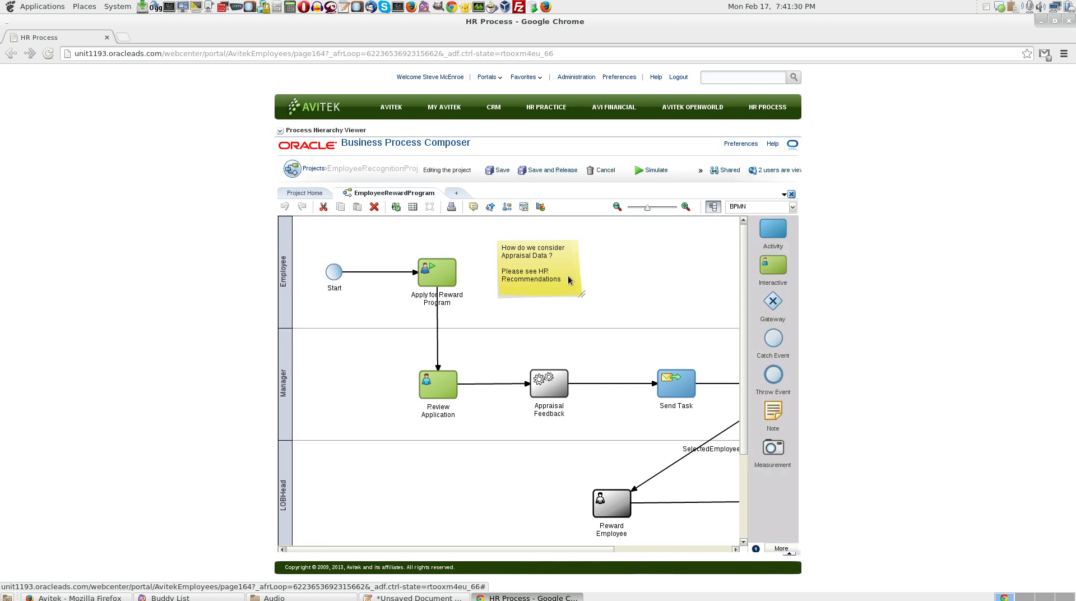
mouse_move(670, 390)
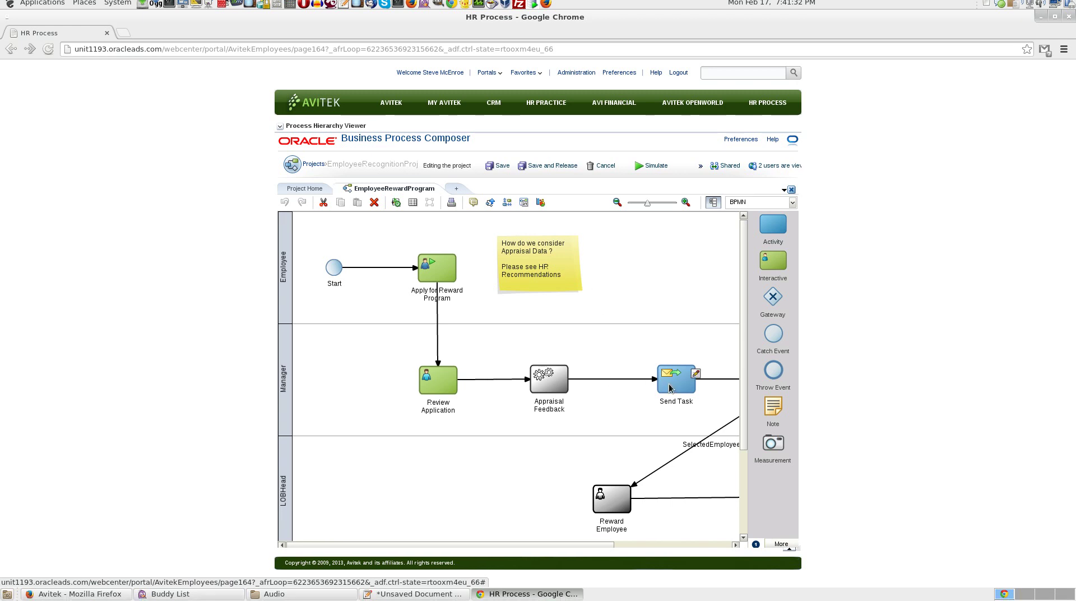
right_click(670, 386)
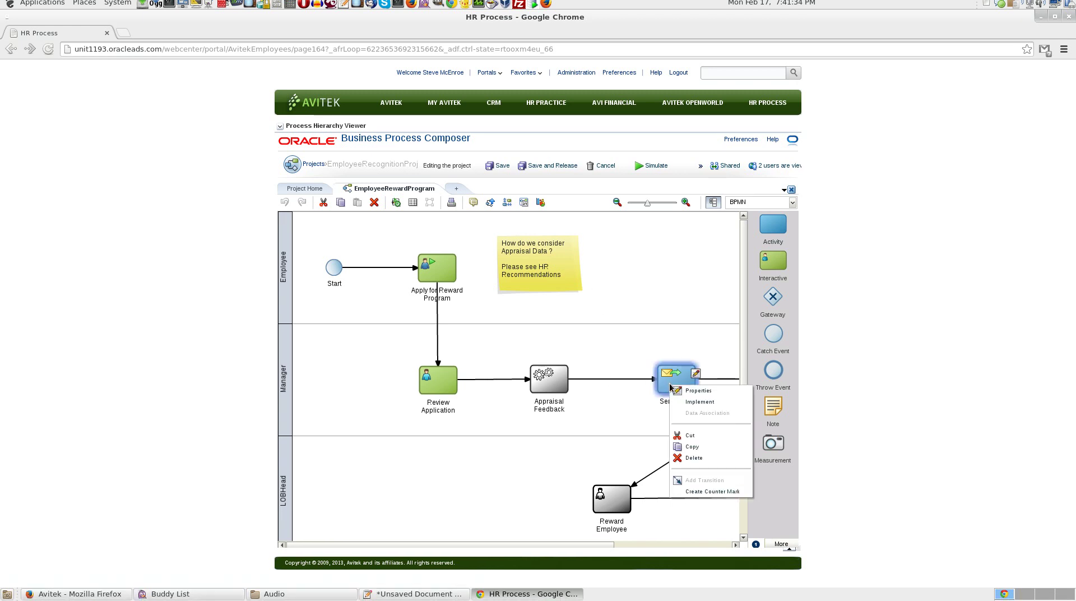
left_click(705, 457)
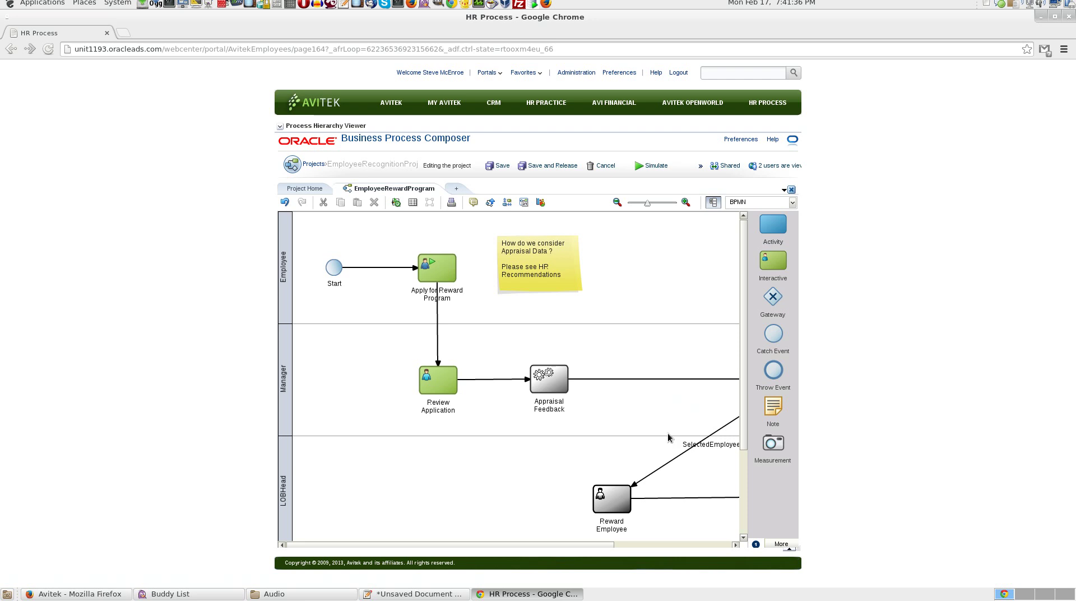
left_click(502, 167)
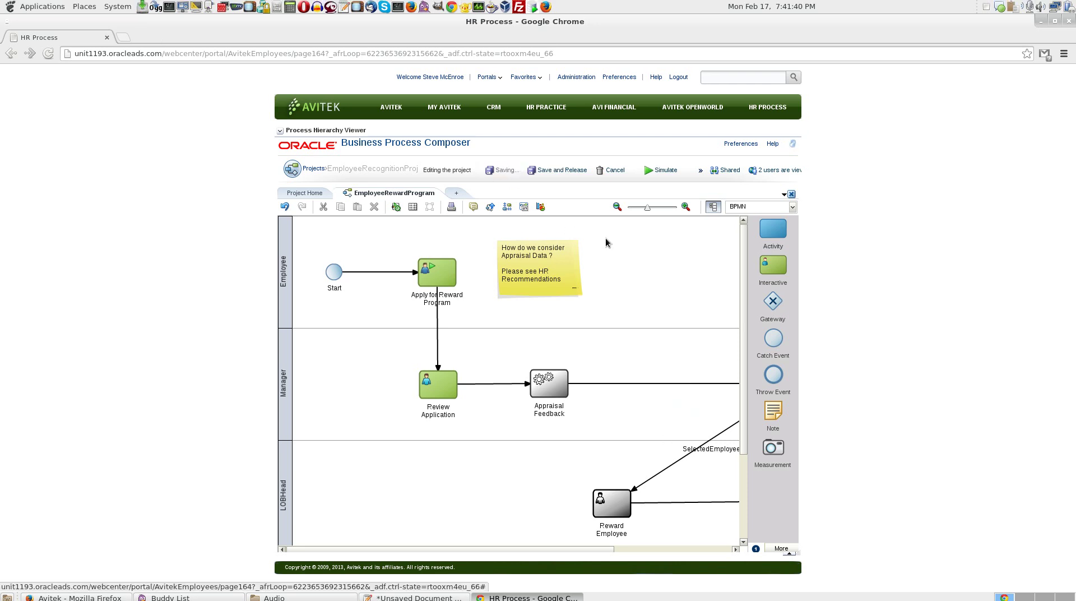
left_click(562, 170)
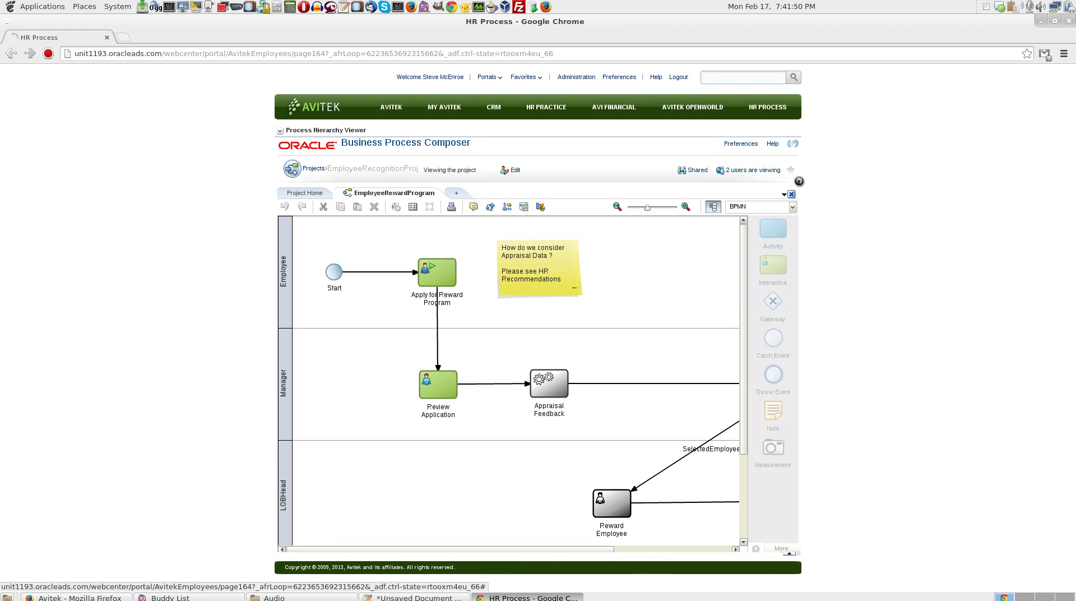
left_click(748, 177)
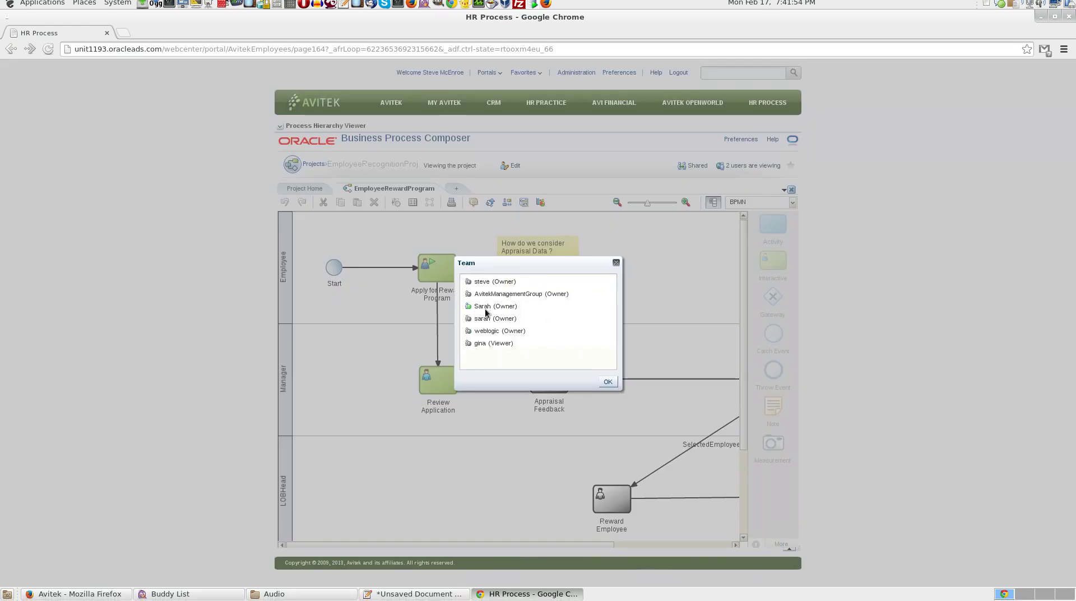
left_click(608, 383)
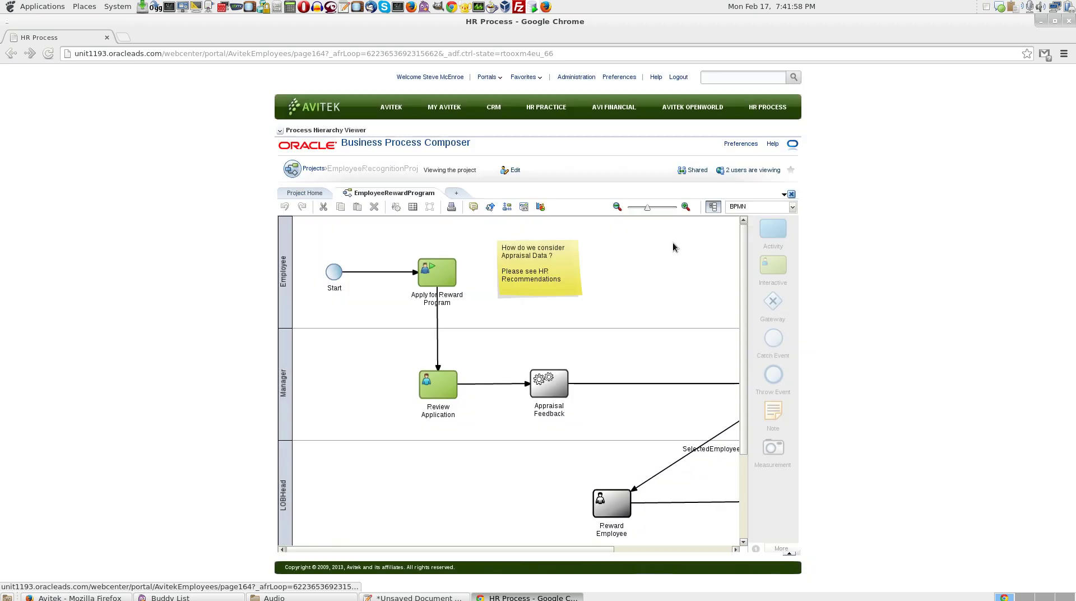
key("Escape")
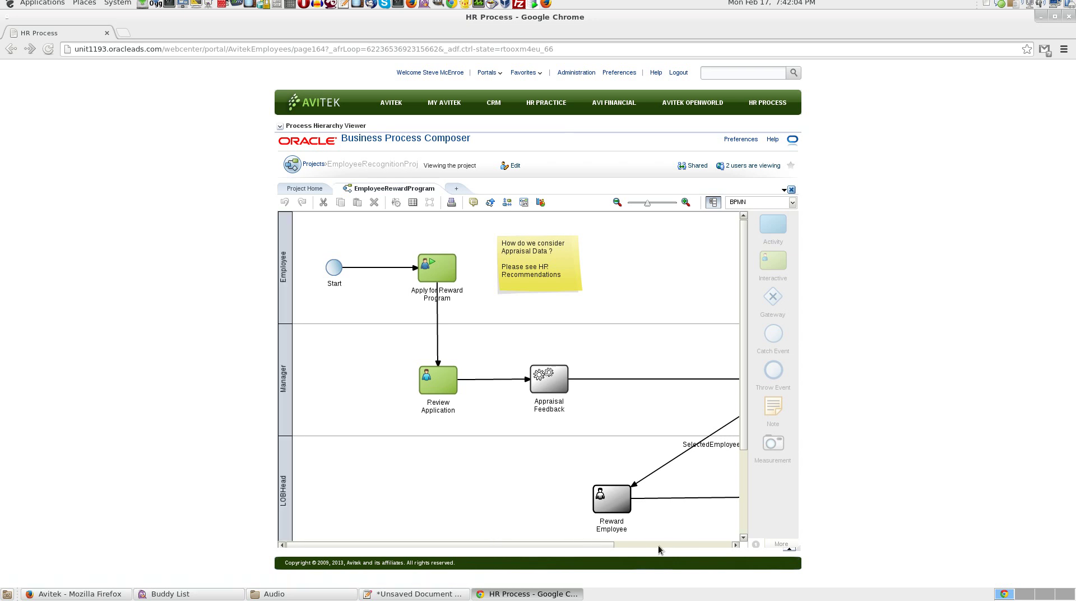
left_click_drag(597, 544, 661, 542)
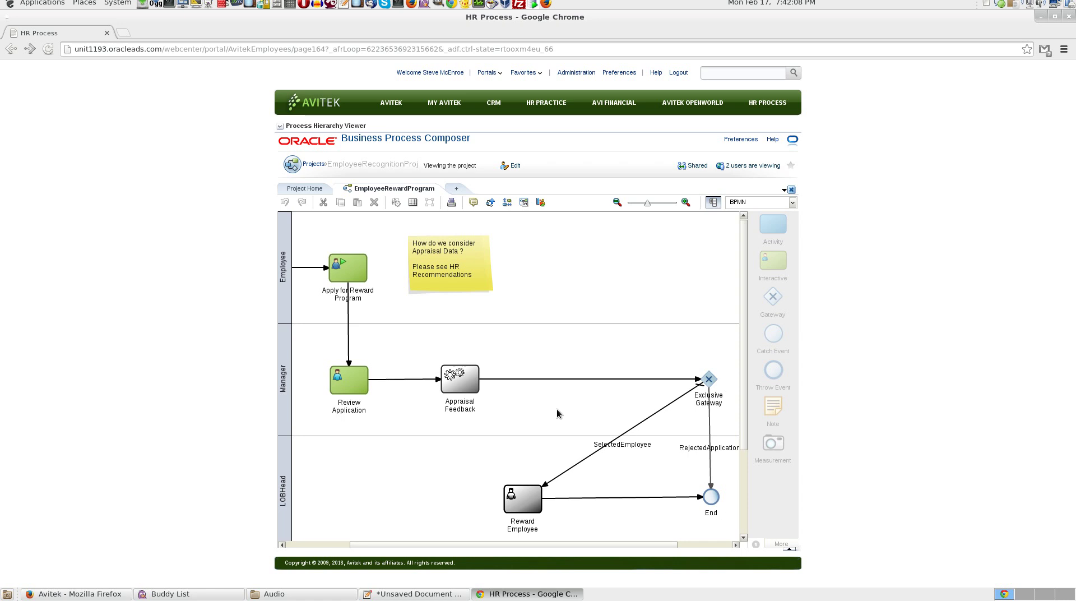